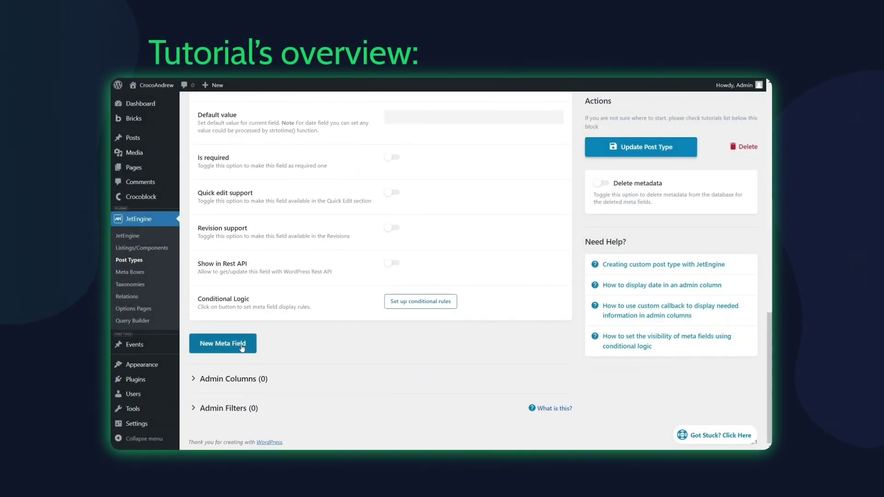
Add another meta field to the post type, labelled 'end-dat'.
{"action": "left_click", "coordinate": [236, 344]}
{"action": "left_click", "coordinate": [473, 373]}
{"action": "type", "text": "end-da"}
{"action": "type", "text": "te"}
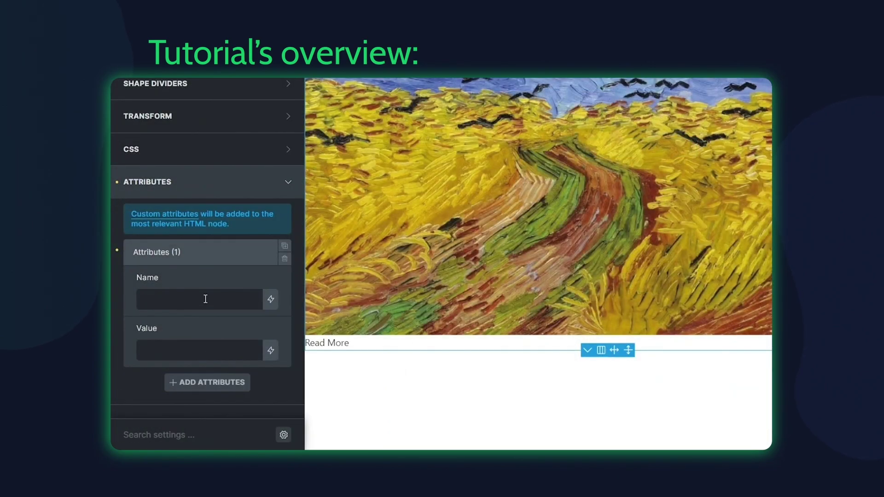
Paste the data-balloon custom attribute name and open the dynamic data list for its value.
{"action": "left_click", "coordinate": [205, 298]}
{"action": "type", "text": "data-balloon"}
{"action": "left_click", "coordinate": [270, 350]}
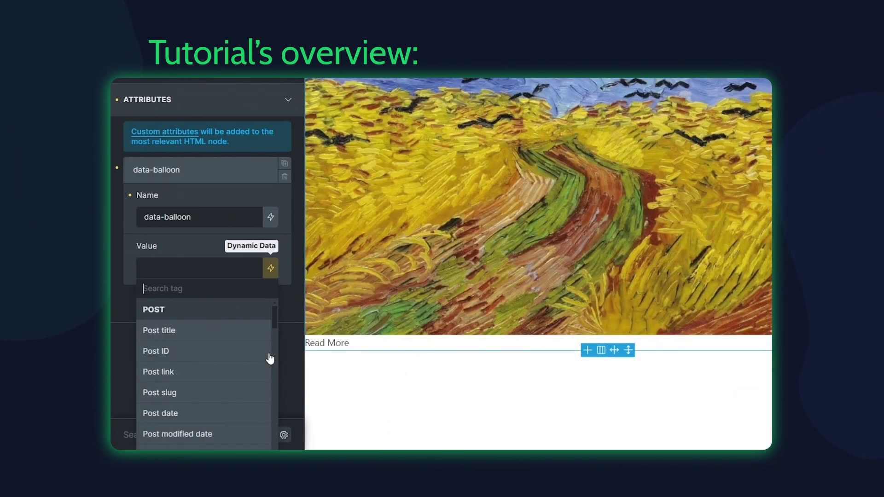
{"action": "scroll", "coordinate": [245, 369], "scroll_direction": "down", "scroll_amount": 10}
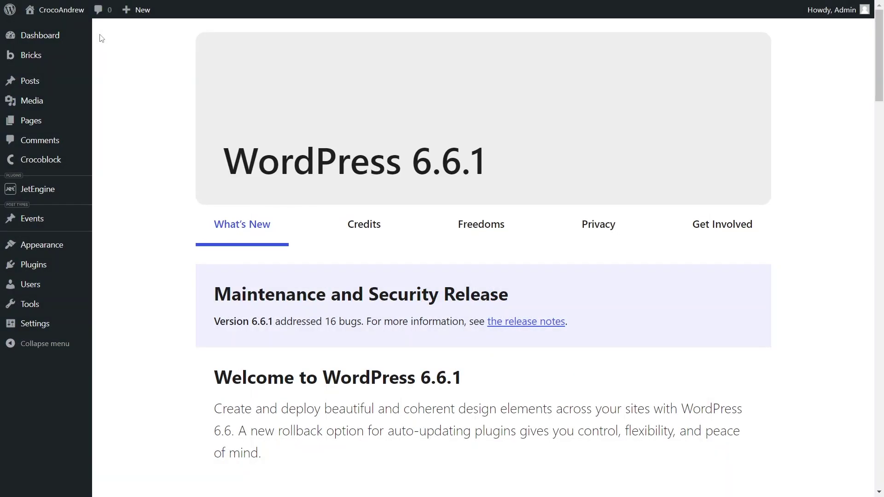
Check the Dynamic Calendar module on the JetEngine dashboard and Events editing in Bricks settings.
{"action": "mouse_move", "coordinate": [54, 189]}
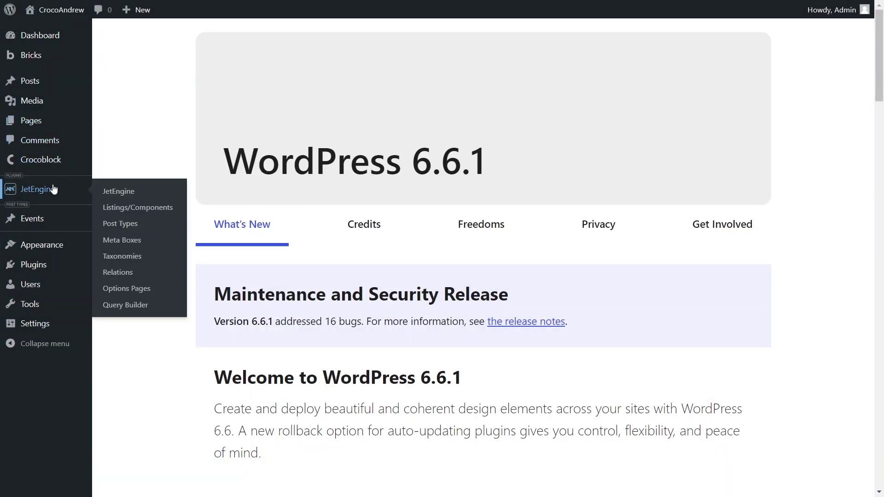
{"action": "left_click", "coordinate": [113, 196]}
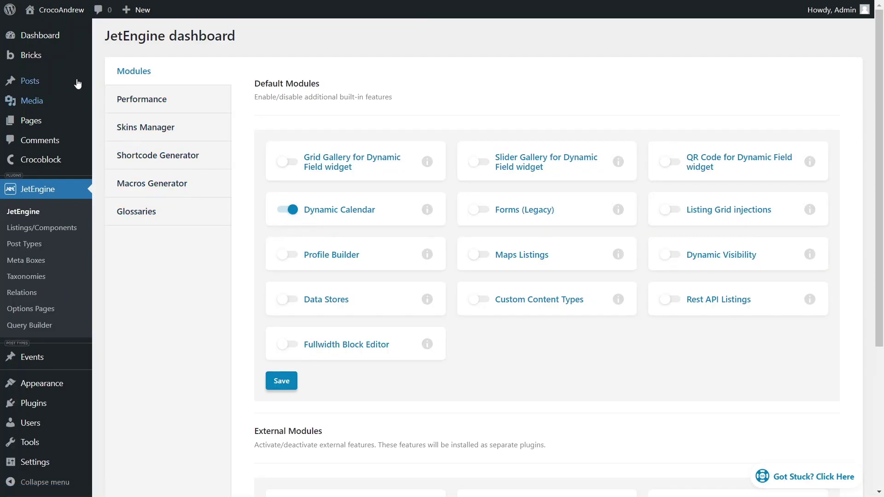
{"action": "mouse_move", "coordinate": [48, 60]}
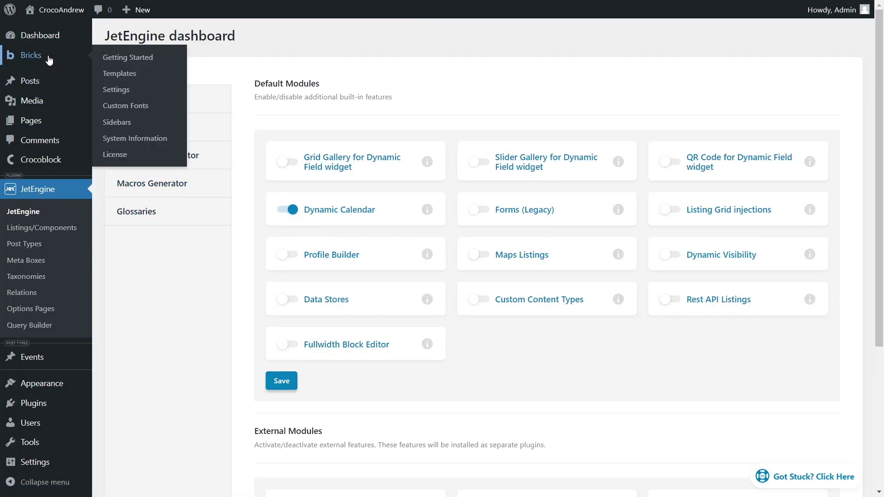
{"action": "left_click", "coordinate": [118, 94]}
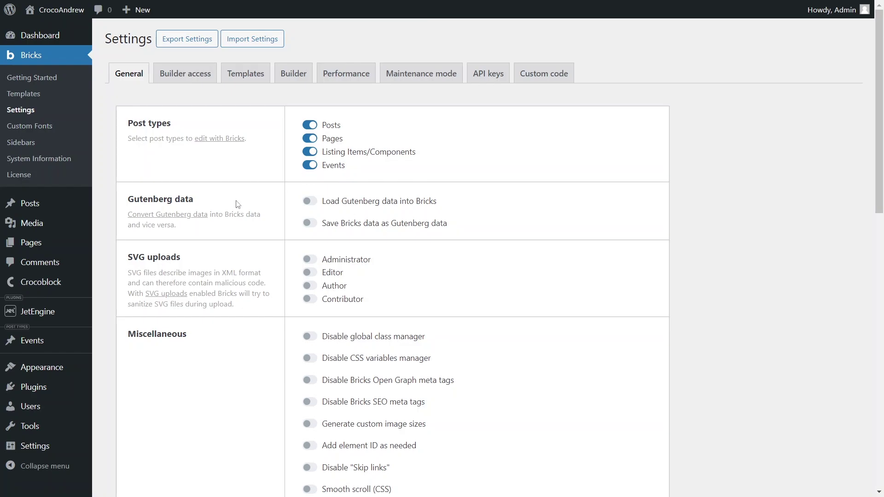
{"action": "mouse_move", "coordinate": [50, 316]}
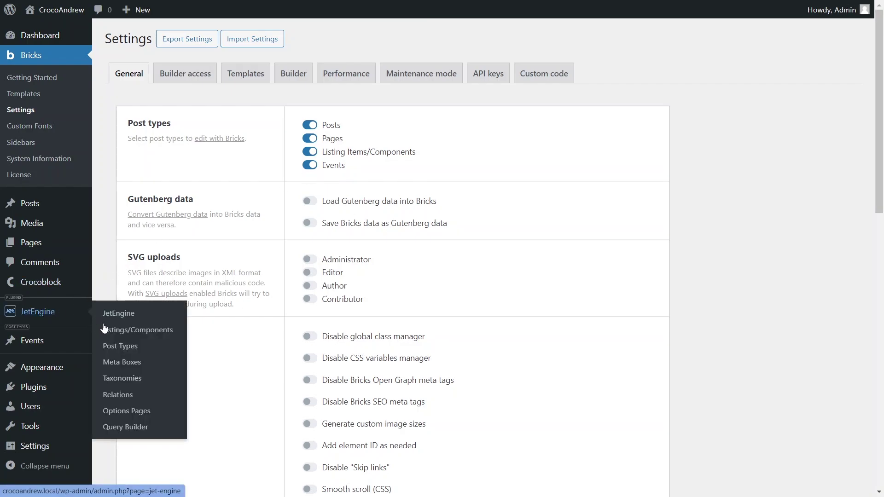
Edit the Events post type and add a 'date' meta field of Date type, saved as timestamp.
{"action": "left_click", "coordinate": [119, 347]}
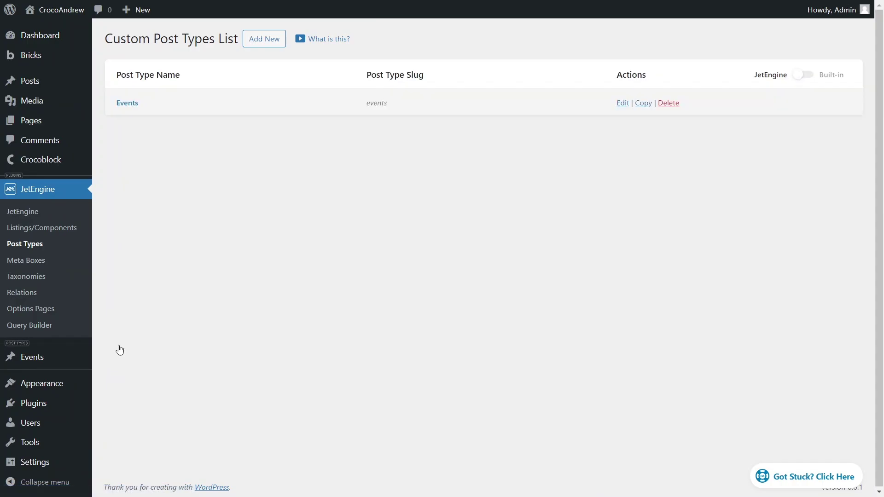
{"action": "left_click", "coordinate": [125, 108]}
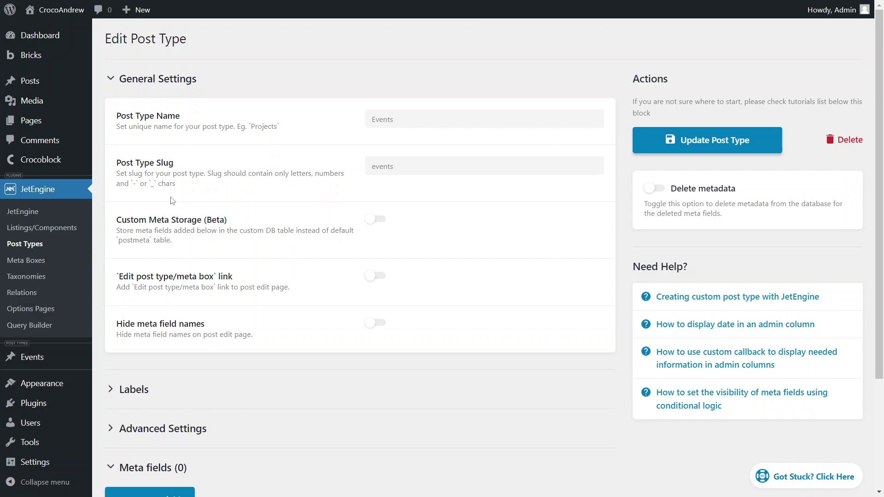
{"action": "scroll", "coordinate": [217, 301], "scroll_direction": "down", "scroll_amount": 3}
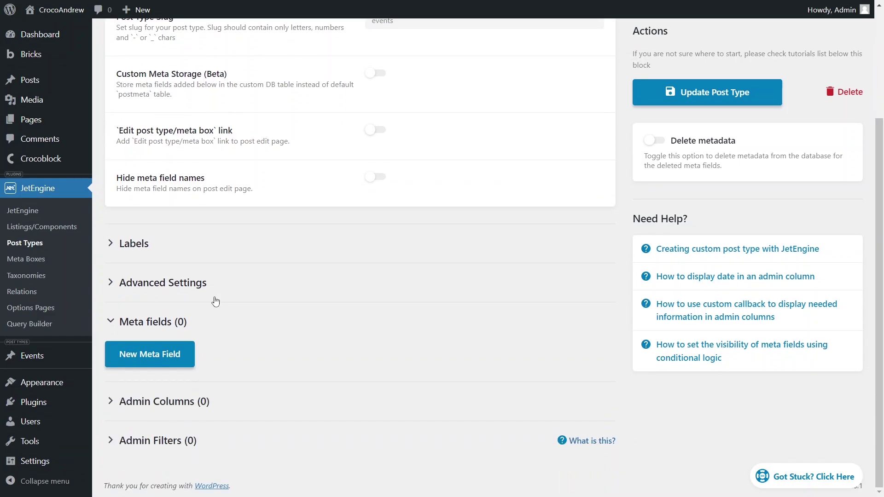
{"action": "left_click", "coordinate": [173, 360]}
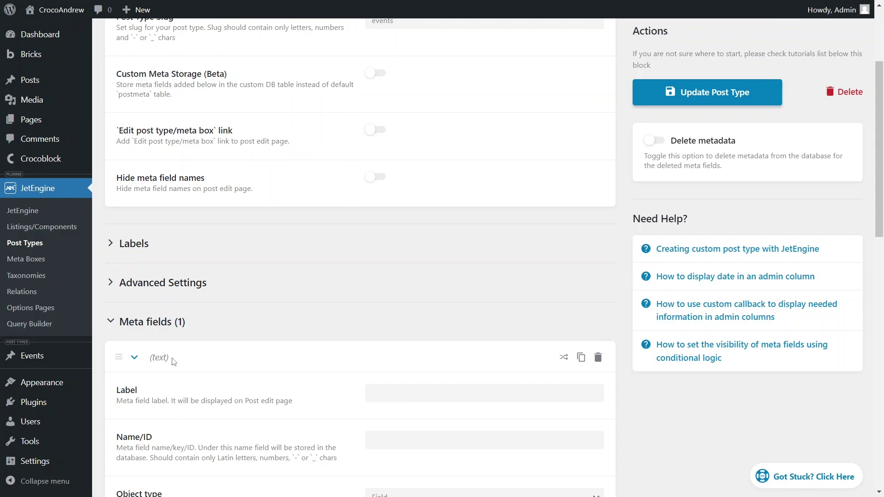
{"action": "scroll", "coordinate": [260, 319], "scroll_direction": "down", "scroll_amount": 5}
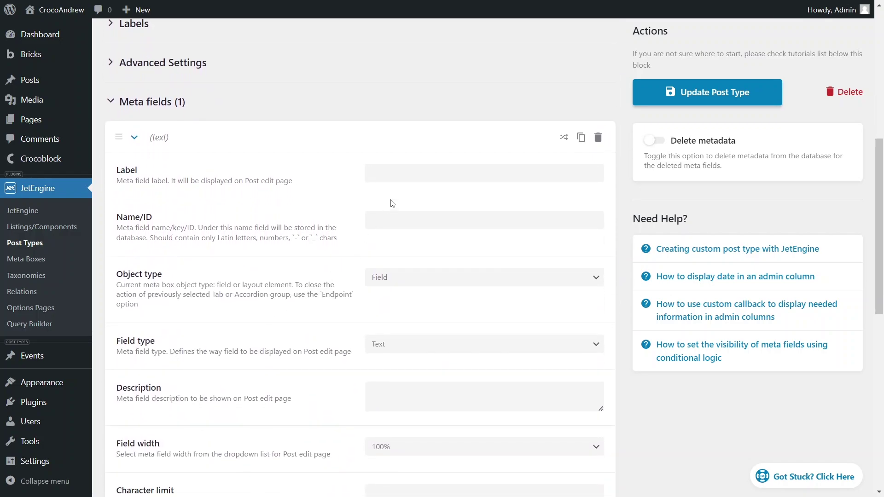
{"action": "left_click", "coordinate": [404, 177]}
{"action": "type", "text": "date"}
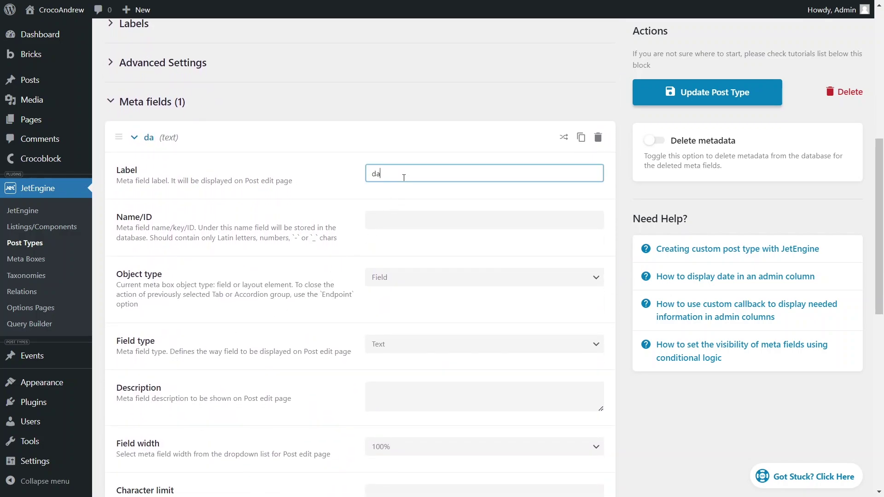
{"action": "key", "text": "Tab"}
{"action": "key", "text": "Tab"}
{"action": "key", "text": "Tab"}
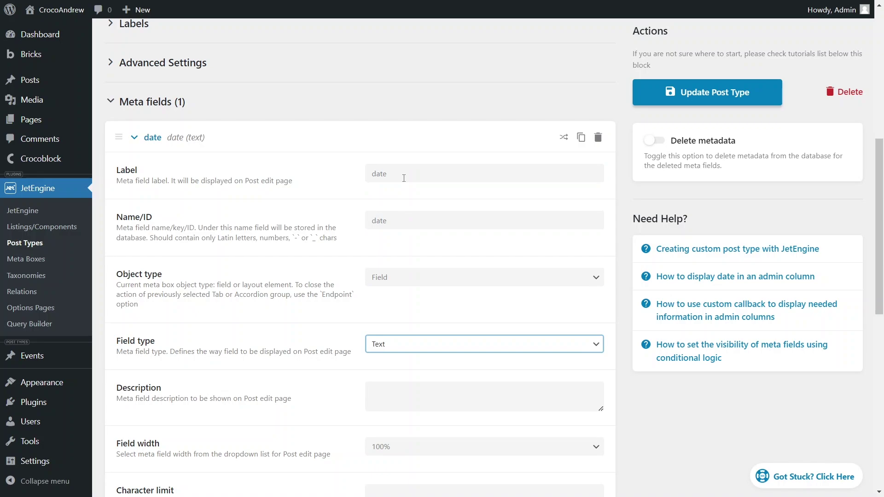
{"action": "key", "text": "d"}
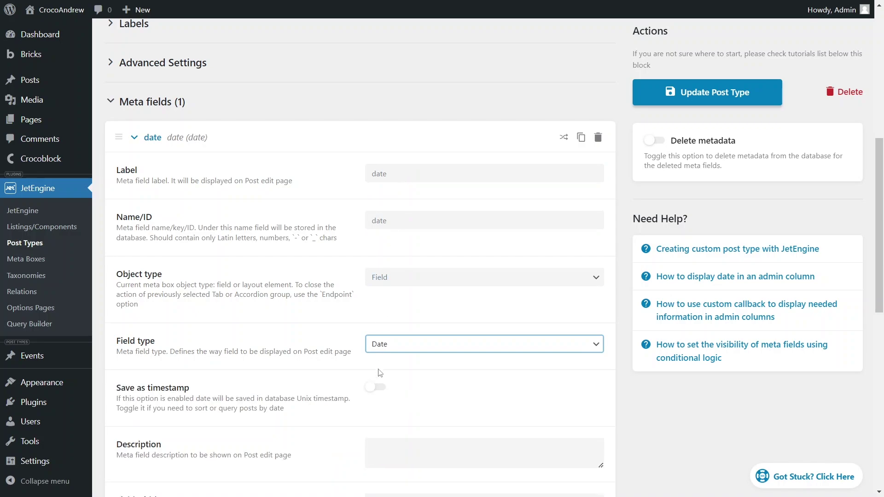
{"action": "left_click", "coordinate": [377, 390]}
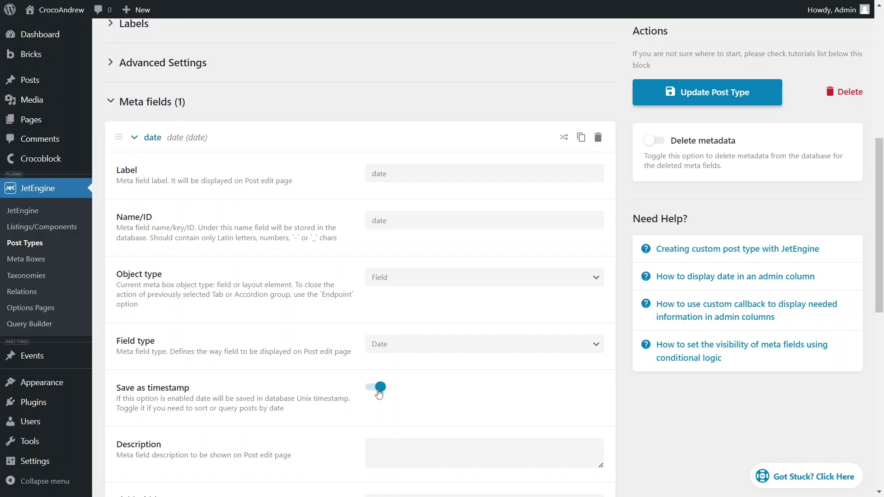
{"action": "scroll", "coordinate": [378, 393], "scroll_direction": "down", "scroll_amount": 10}
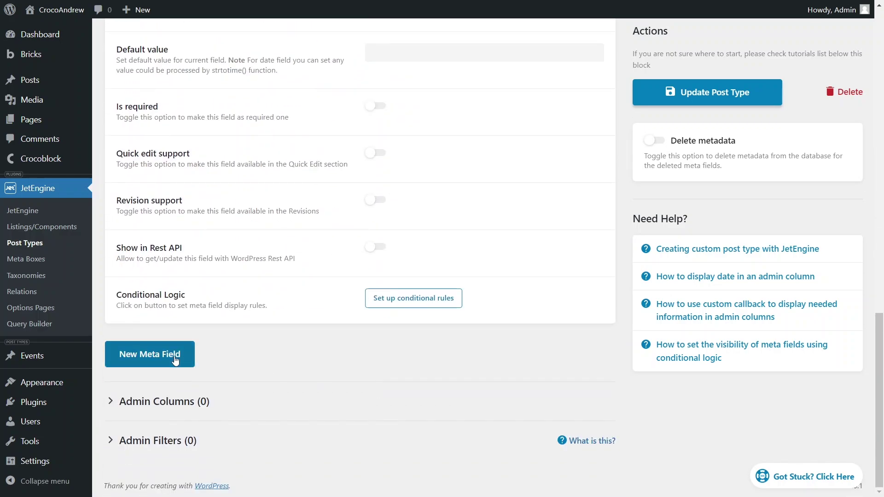
Add an 'end-date' meta field of Date type, saved as a timestamp.
{"action": "left_click", "coordinate": [175, 360]}
{"action": "left_click", "coordinate": [391, 391]}
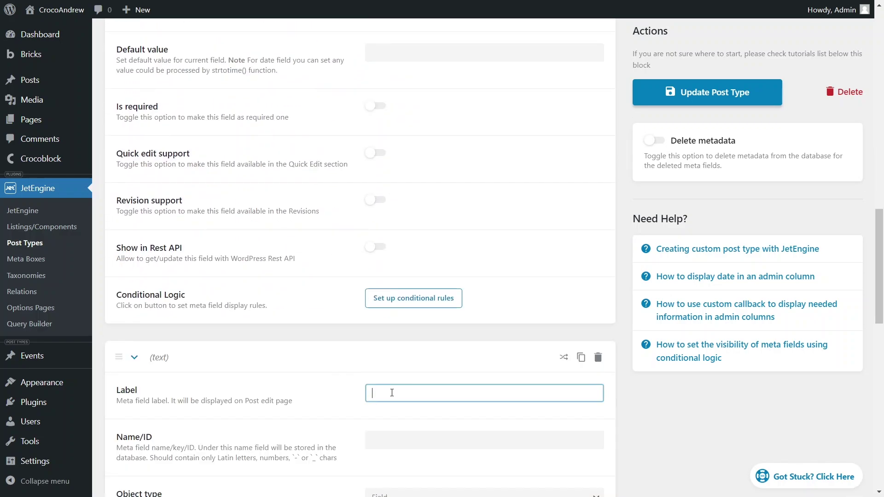
{"action": "type", "text": "end-date"}
{"action": "key", "text": "Tab"}
{"action": "scroll", "coordinate": [391, 394], "scroll_direction": "down", "scroll_amount": 3}
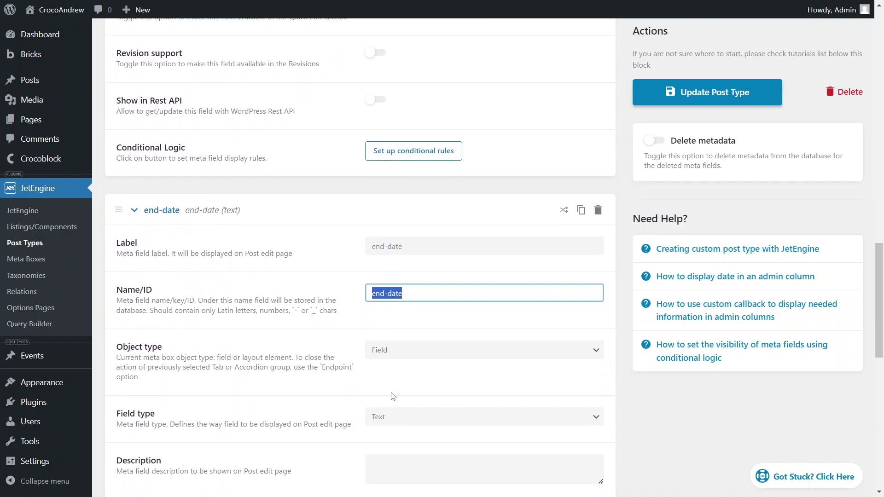
{"action": "key", "text": "Tab"}
{"action": "key", "text": "Tab"}
{"action": "key", "text": "Down"}
{"action": "scroll", "coordinate": [393, 396], "scroll_direction": "down", "scroll_amount": 2}
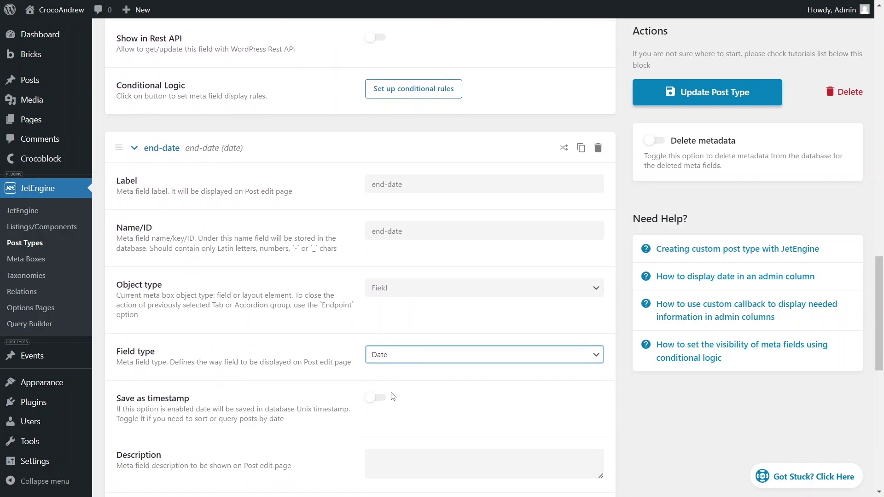
{"action": "left_click", "coordinate": [379, 381]}
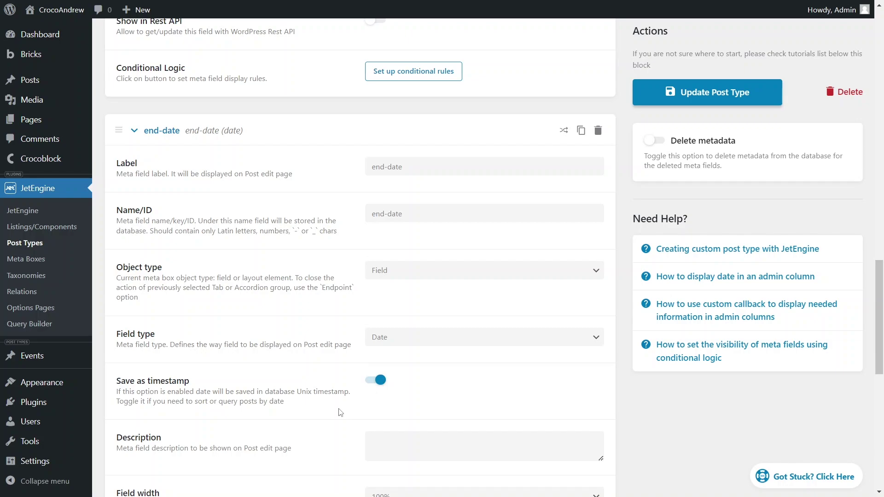
{"action": "scroll", "coordinate": [341, 412], "scroll_direction": "down", "scroll_amount": 10}
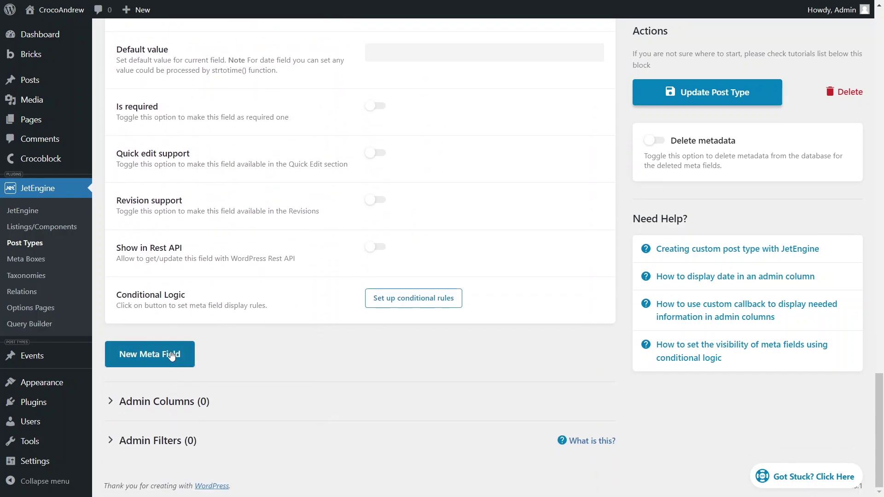
Add an 'Image' meta field of Media type.
{"action": "left_click", "coordinate": [171, 356]}
{"action": "left_click", "coordinate": [391, 387]}
{"action": "type", "text": "Image"}
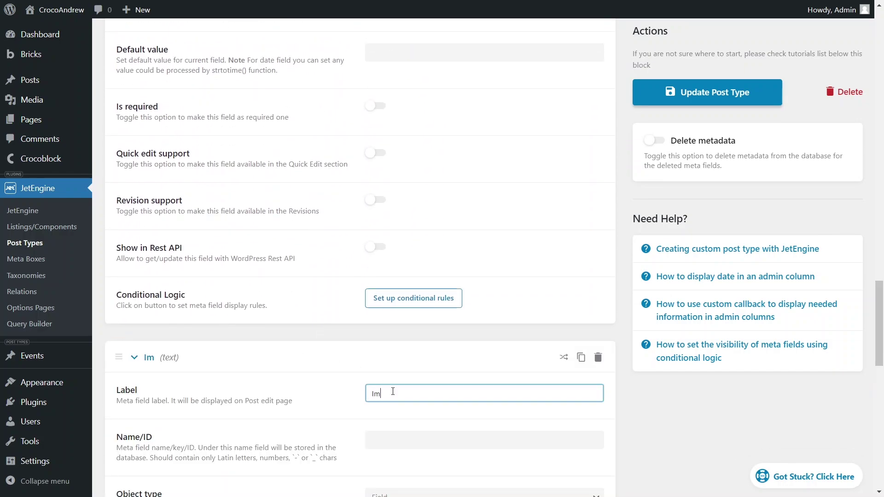
{"action": "key", "text": "Tab"}
{"action": "key", "text": "Tab"}
{"action": "scroll", "coordinate": [393, 391], "scroll_direction": "down", "scroll_amount": 4}
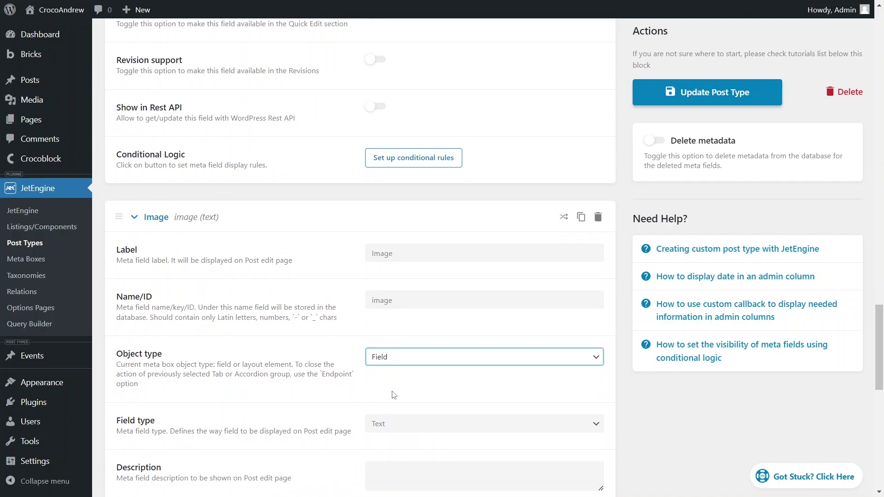
{"action": "key", "text": "Tab"}
{"action": "key", "text": "m"}
{"action": "scroll", "coordinate": [393, 394], "scroll_direction": "down", "scroll_amount": 9}
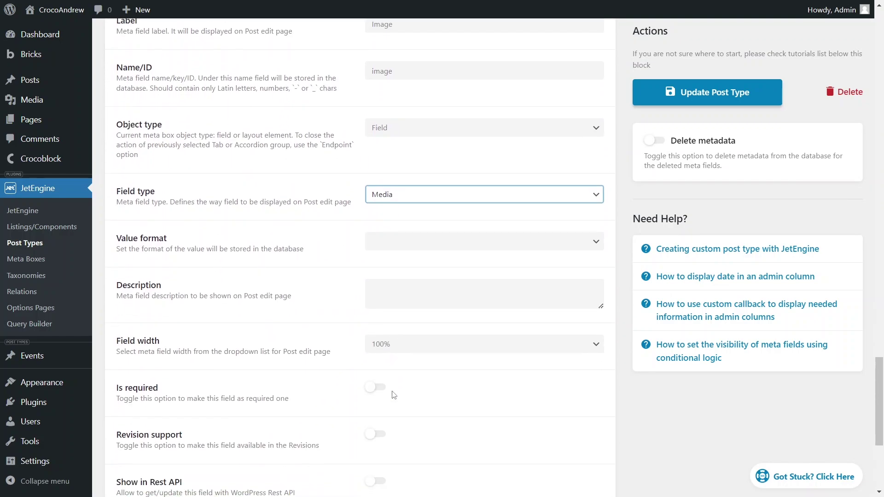
Add a 'Description' Textarea meta field and update the Events post type.
{"action": "left_click", "coordinate": [159, 355]}
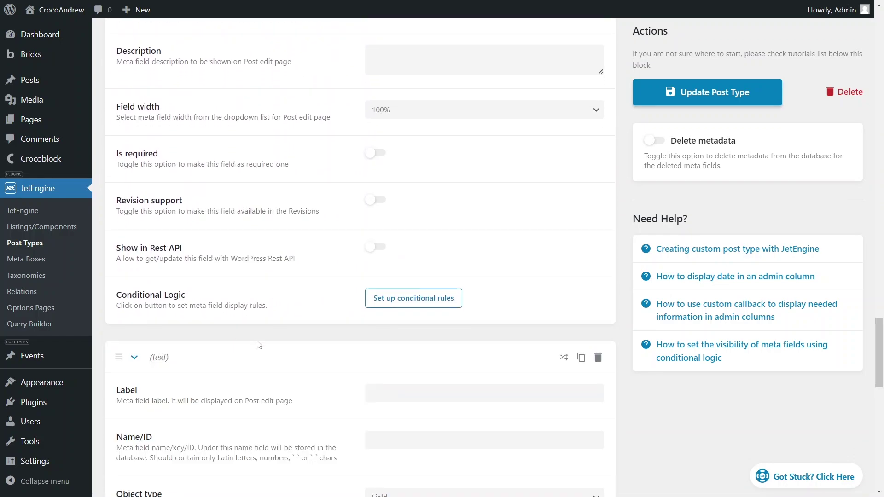
{"action": "left_click", "coordinate": [380, 391]}
{"action": "type", "text": "Description"}
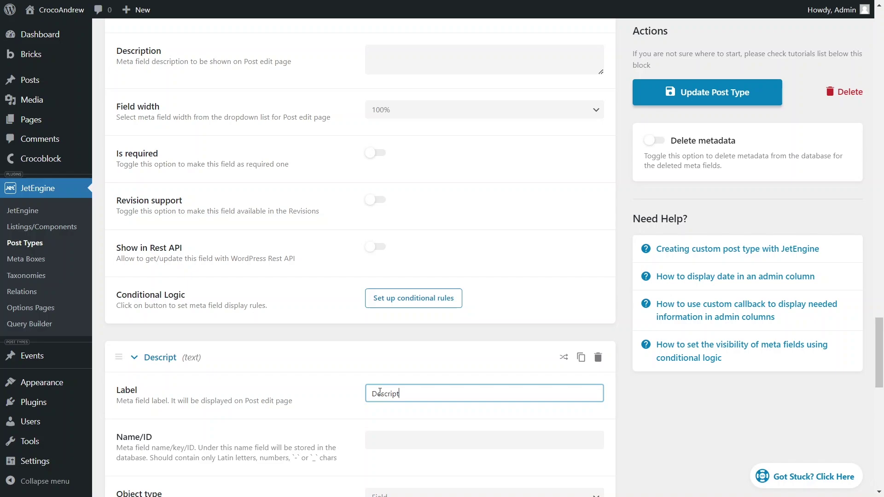
{"action": "key", "text": "Tab"}
{"action": "scroll", "coordinate": [379, 392], "scroll_direction": "down", "scroll_amount": 6}
{"action": "key", "text": "Tab"}
{"action": "key", "text": "Tab"}
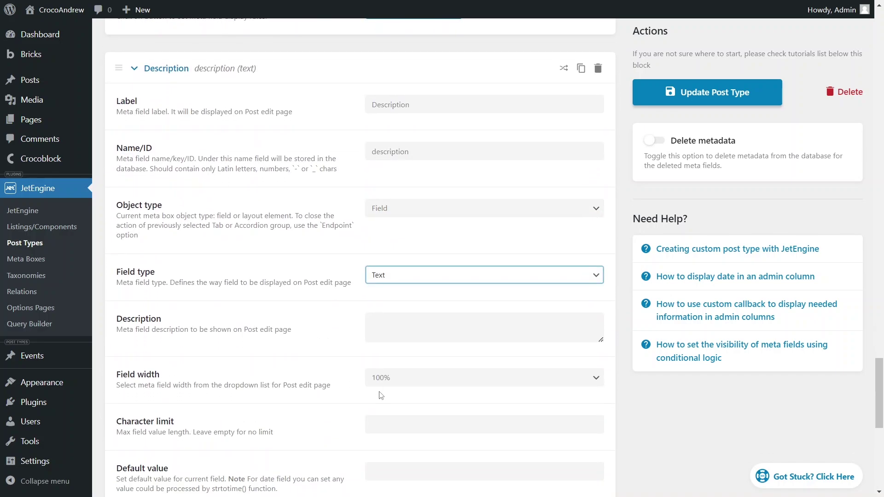
{"action": "key", "text": "Down"}
{"action": "key", "text": "Down"}
{"action": "key", "text": "Down"}
{"action": "key", "text": "Down"}
{"action": "left_click", "coordinate": [715, 99]}
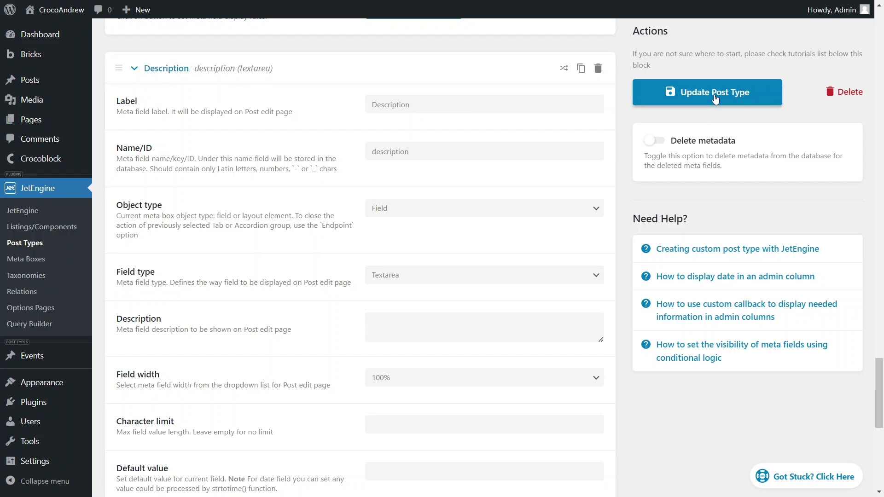
Start a new event titled 'Palette Mix Soirée' with the date September 9, 2024.
{"action": "left_click", "coordinate": [37, 362]}
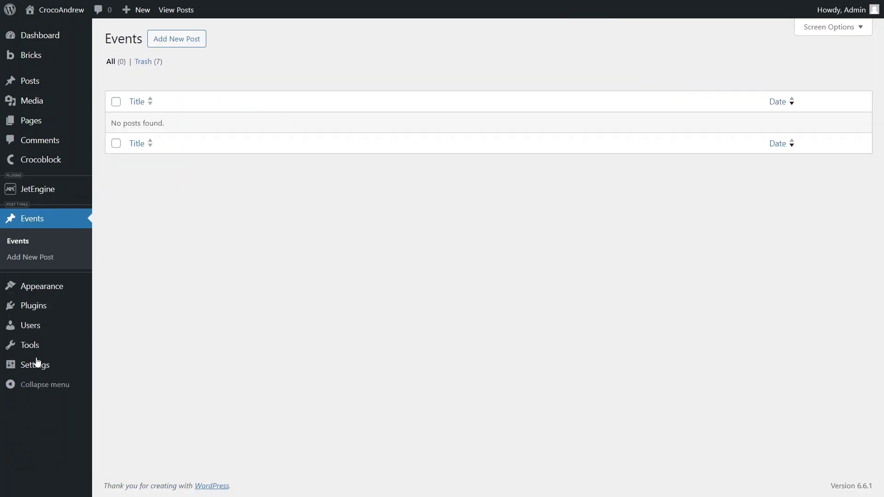
{"action": "left_click", "coordinate": [163, 41]}
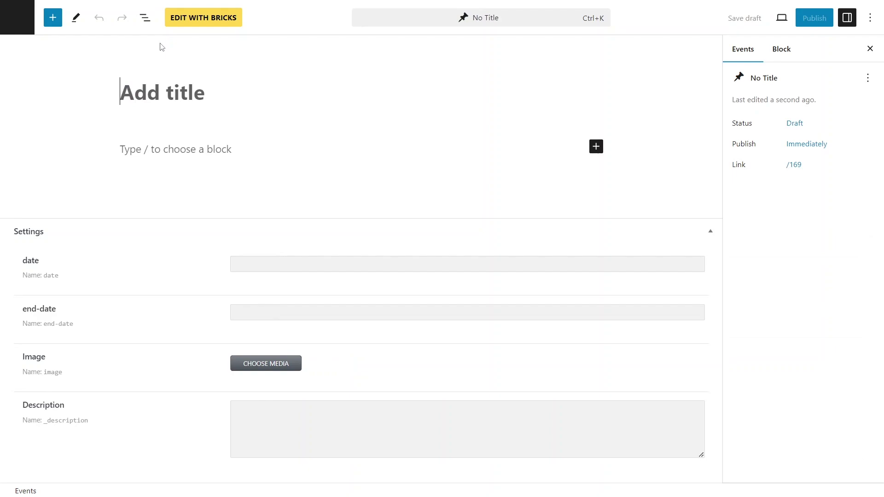
{"action": "type", "text": "Palette Mix Soirée"}
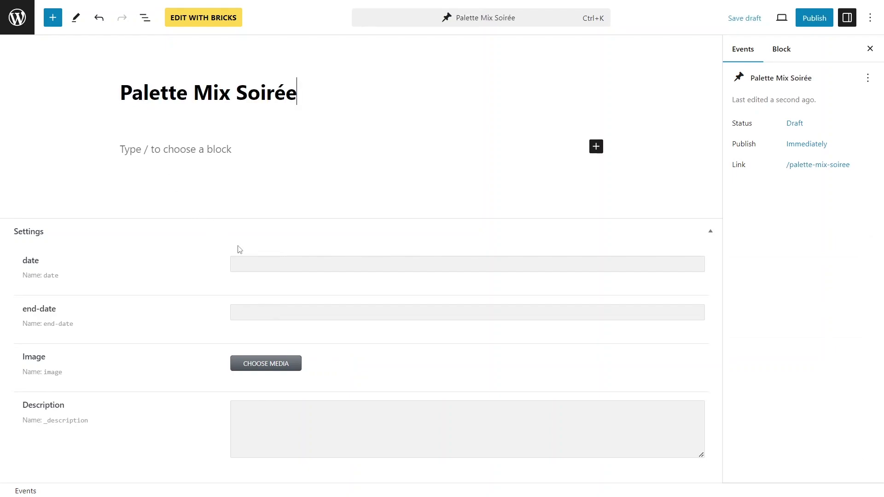
{"action": "left_click", "coordinate": [257, 263]}
{"action": "left_click", "coordinate": [247, 353]}
Attach the sunflower painting as the event image and paste in the description.
{"action": "left_click", "coordinate": [263, 367]}
{"action": "left_click", "coordinate": [156, 168]}
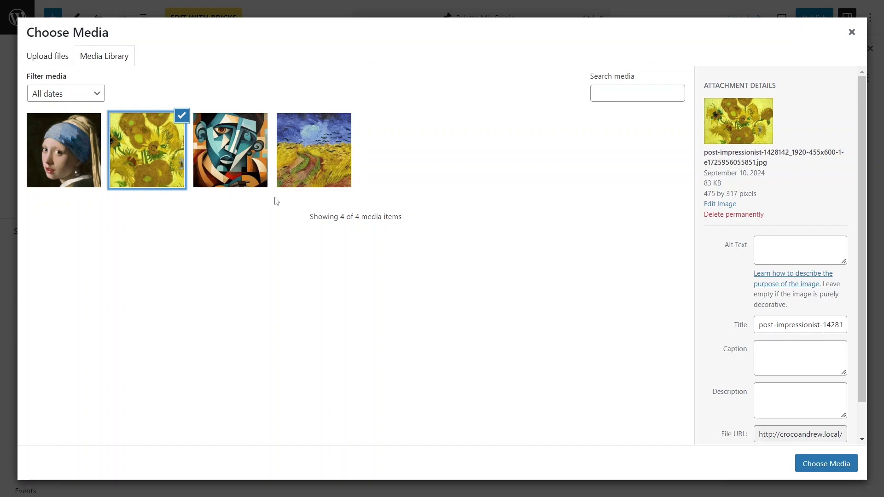
{"action": "left_click", "coordinate": [810, 464]}
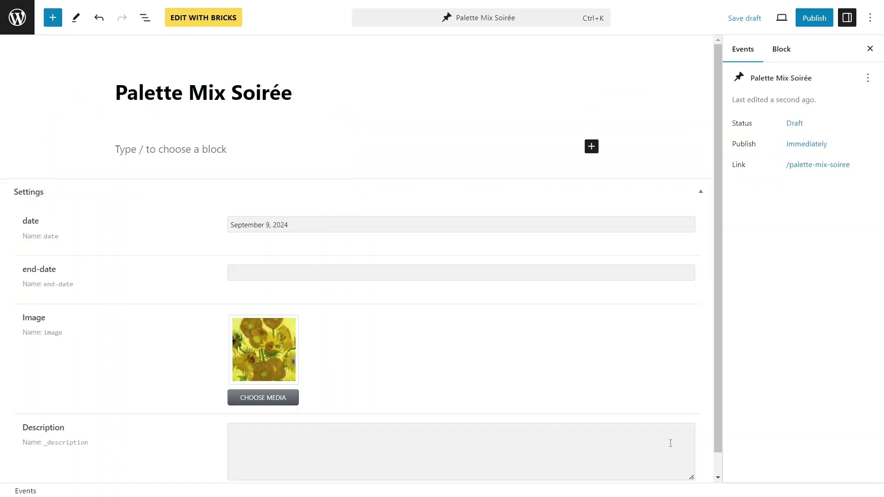
{"action": "left_click", "coordinate": [539, 455]}
{"action": "type", "text": "Dive into a vibrant evening of creativity where colors come to life. Enjoy a mix of live painting, music, and cocktails as you explore different palettes and artistic styles in a relaxed, social atmosphere."}
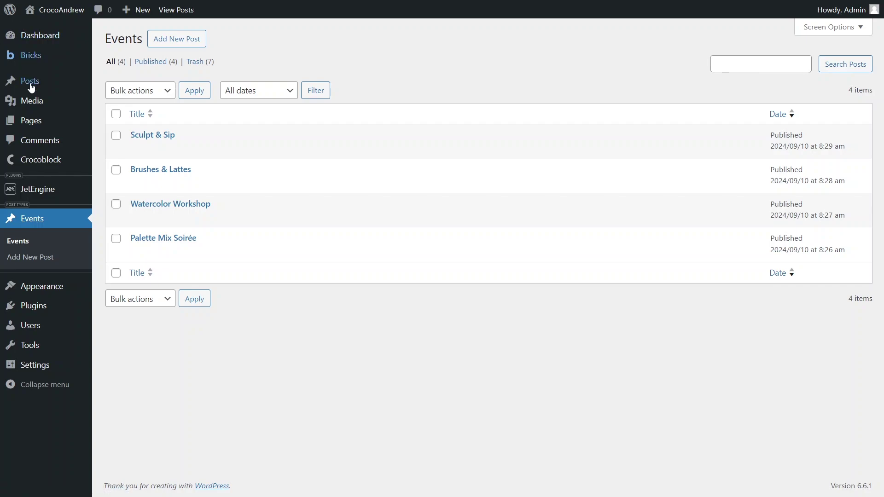
Create a listing item for the Events post type named 'Enetns Listing' and open it in Bricks.
{"action": "mouse_move", "coordinate": [27, 194]}
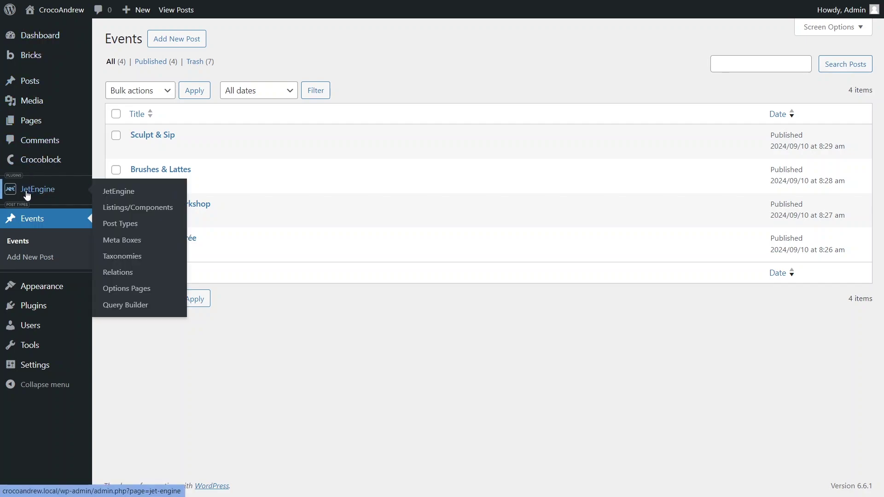
{"action": "left_click", "coordinate": [115, 212]}
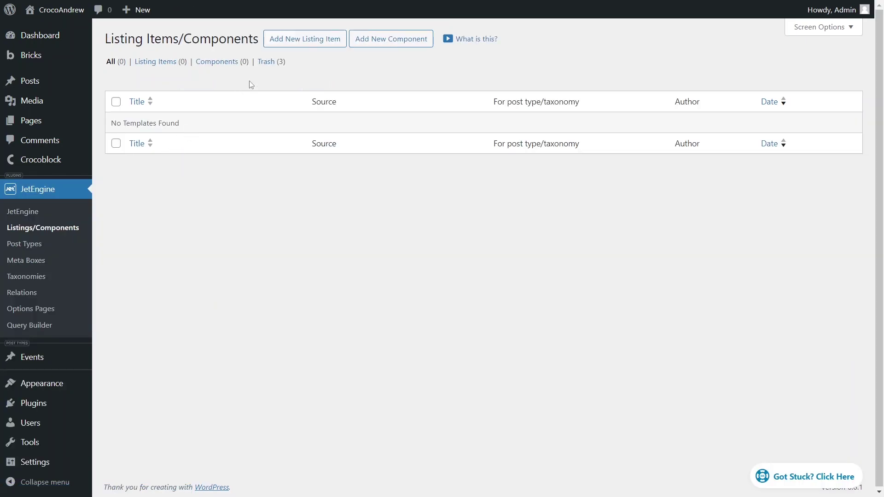
{"action": "left_click", "coordinate": [299, 42]}
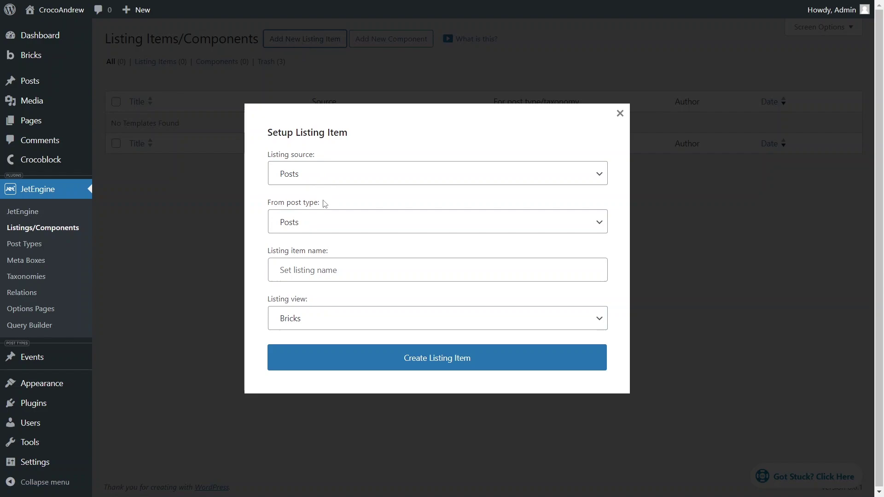
{"action": "left_click", "coordinate": [325, 223]}
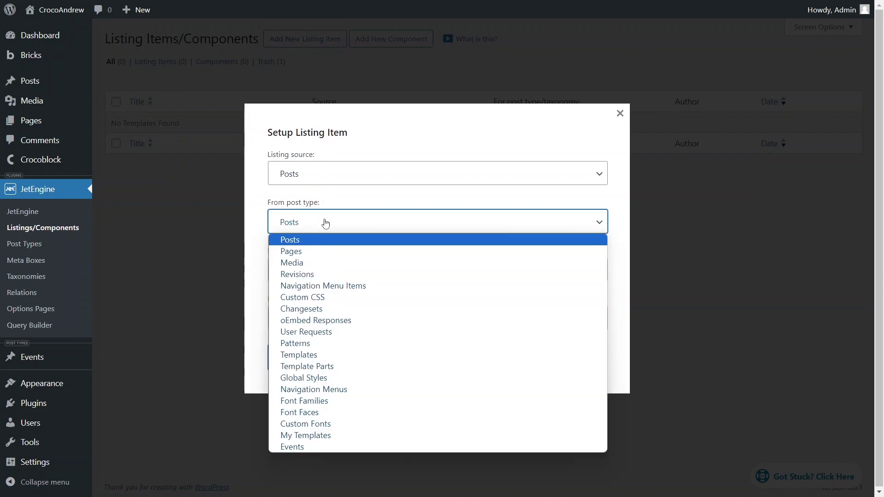
{"action": "key", "text": "e"}
{"action": "key", "text": "Return"}
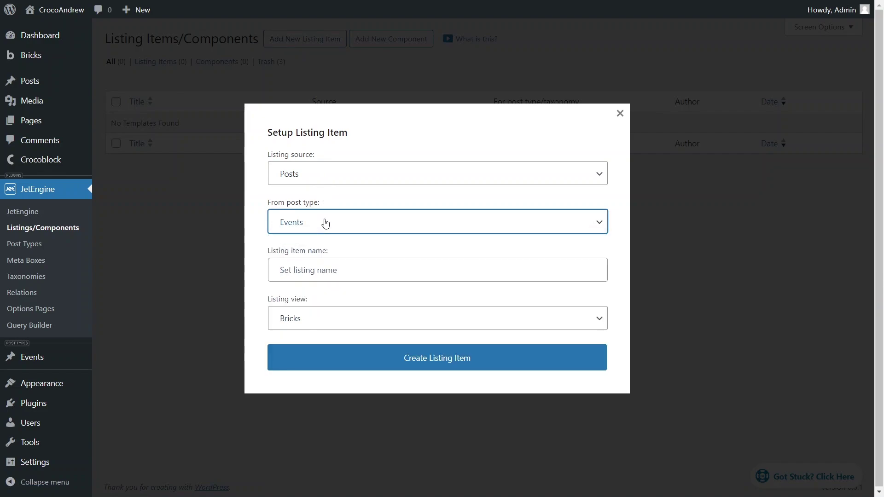
{"action": "left_click", "coordinate": [326, 272]}
{"action": "type", "text": "E"}
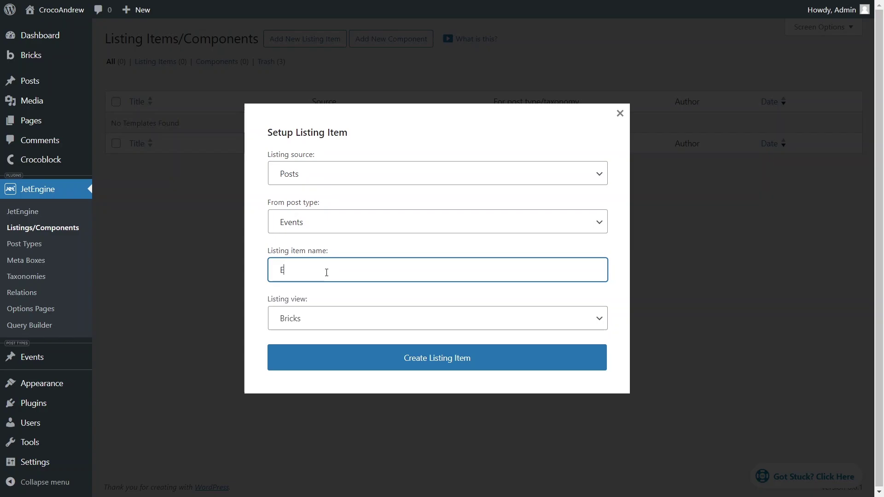
{"action": "type", "text": "netns Listing"}
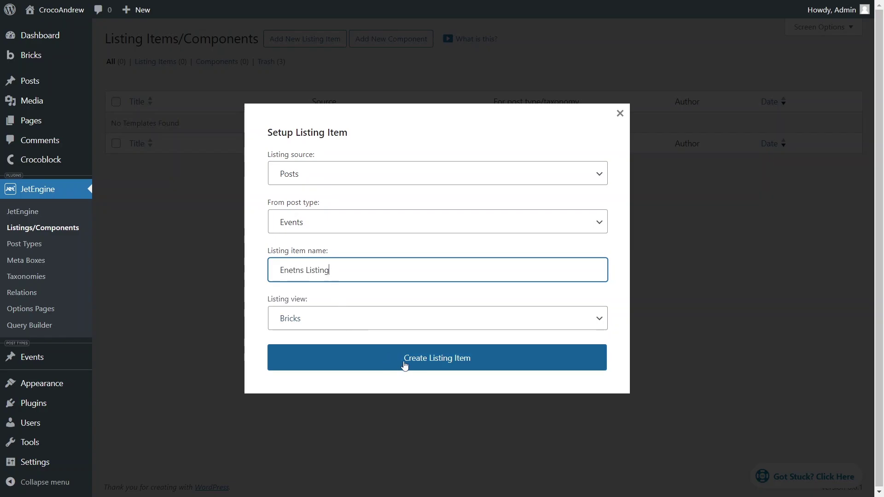
{"action": "left_click", "coordinate": [408, 366]}
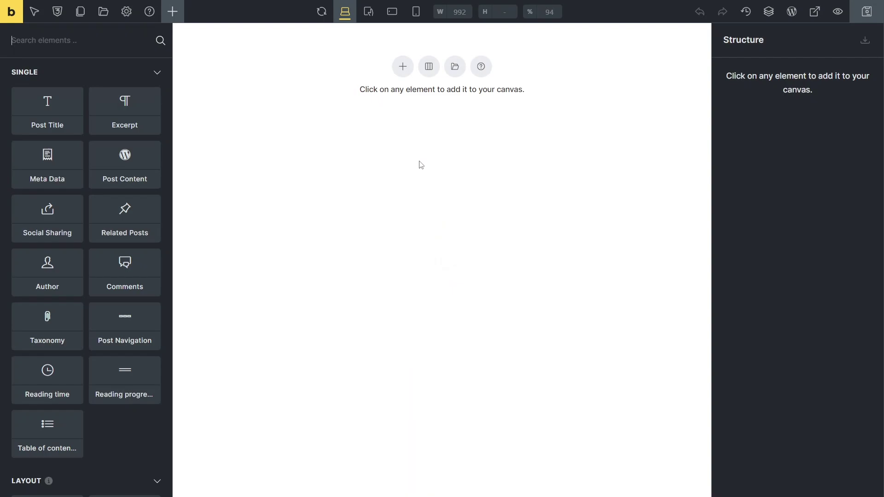
Add a one-column section and put a Dynamic Field showing 'Sculpt & Sip' in its container.
{"action": "left_click", "coordinate": [429, 67]}
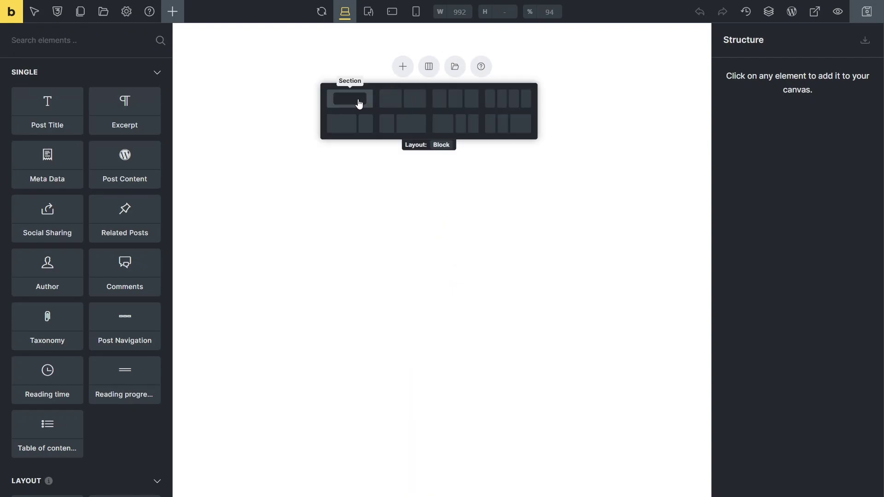
{"action": "left_click", "coordinate": [350, 99]}
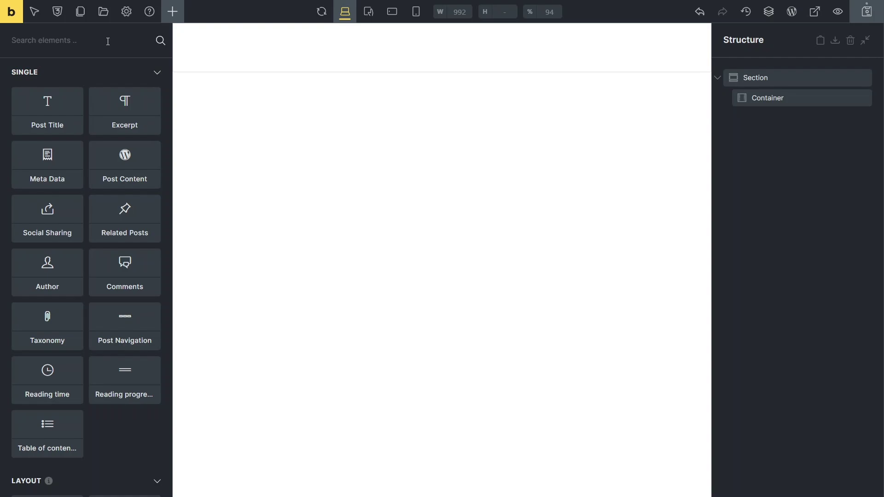
{"action": "type", "text": "dynamic"}
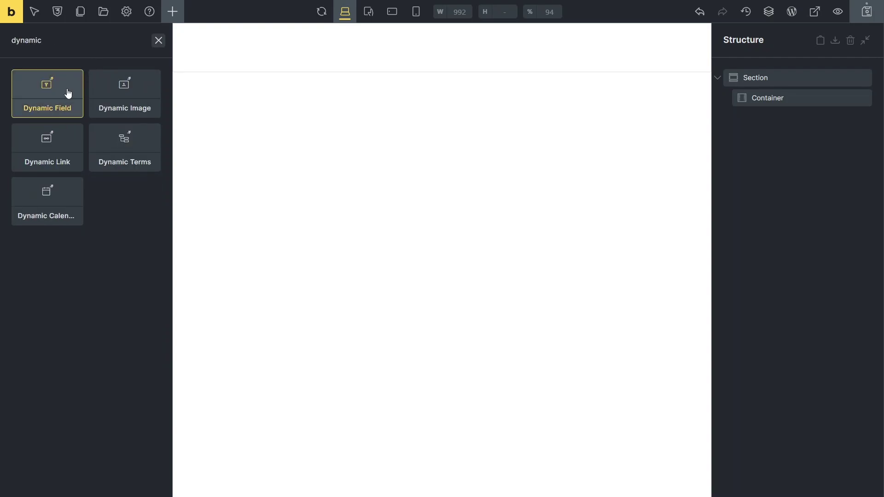
{"action": "left_click_drag", "start_coordinate": [65, 91], "coordinate": [231, 38]}
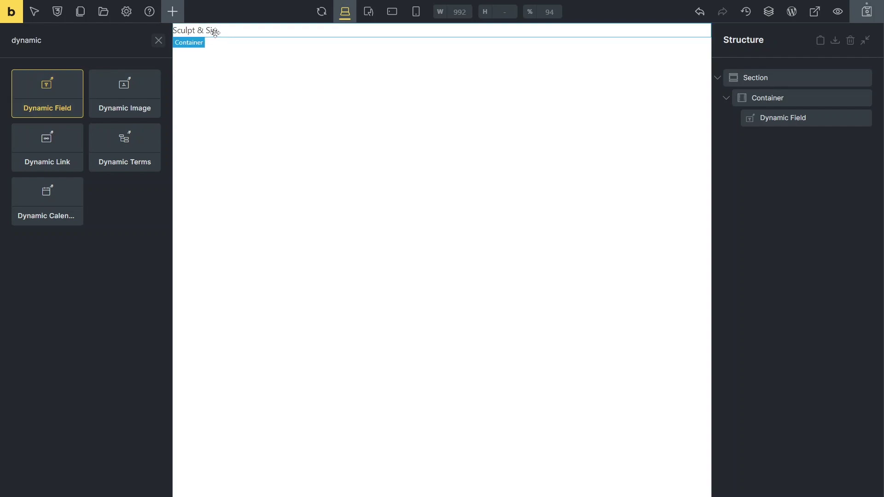
{"action": "left_click", "coordinate": [208, 32]}
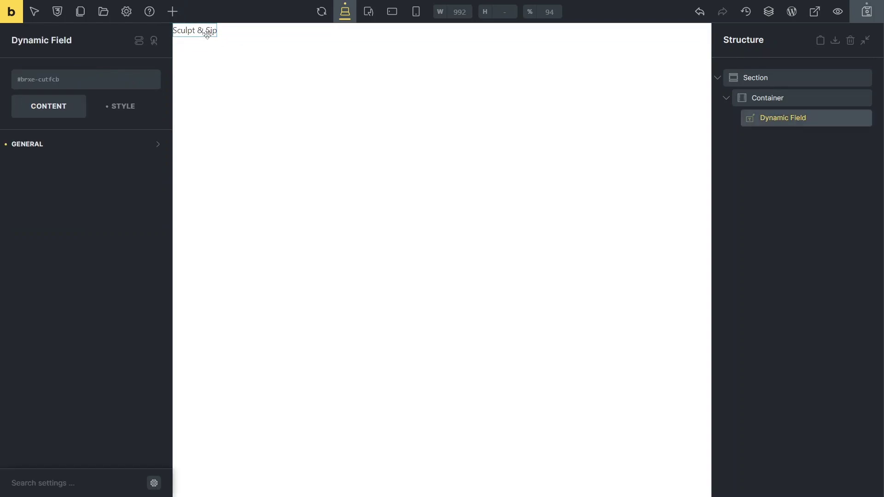
{"action": "left_click", "coordinate": [159, 148]}
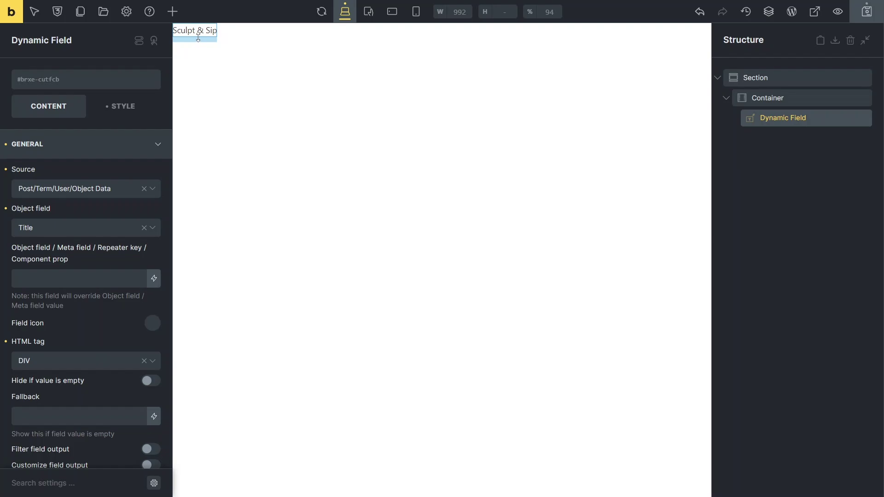
{"action": "left_click", "coordinate": [173, 12]}
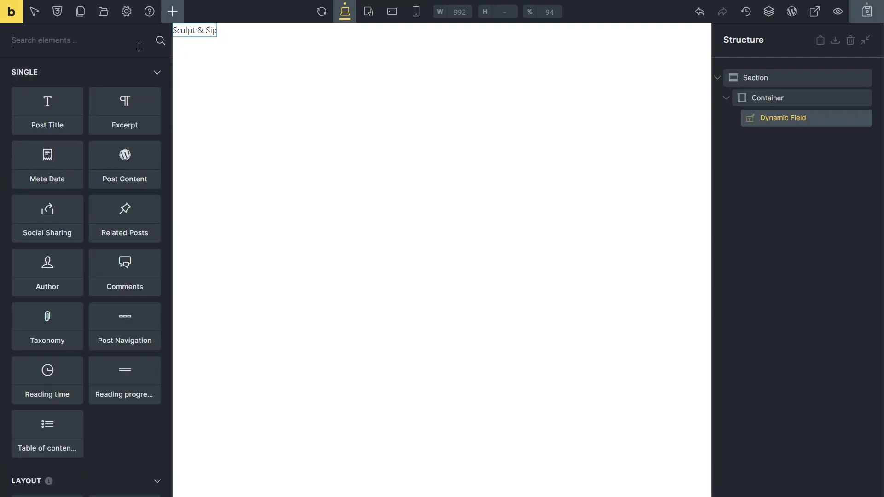
Place a Dynamic Image below the title with its source set to the Events Image field.
{"action": "type", "text": "dynami"}
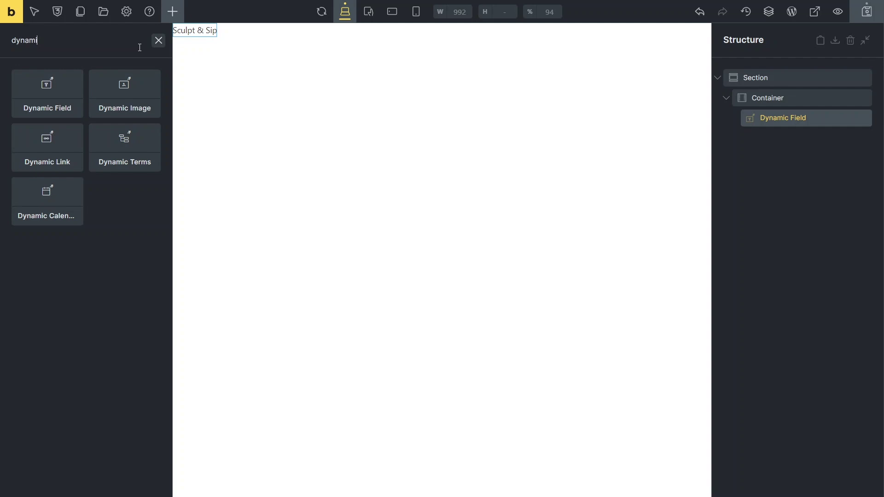
{"action": "left_click_drag", "start_coordinate": [124, 90], "coordinate": [198, 34]}
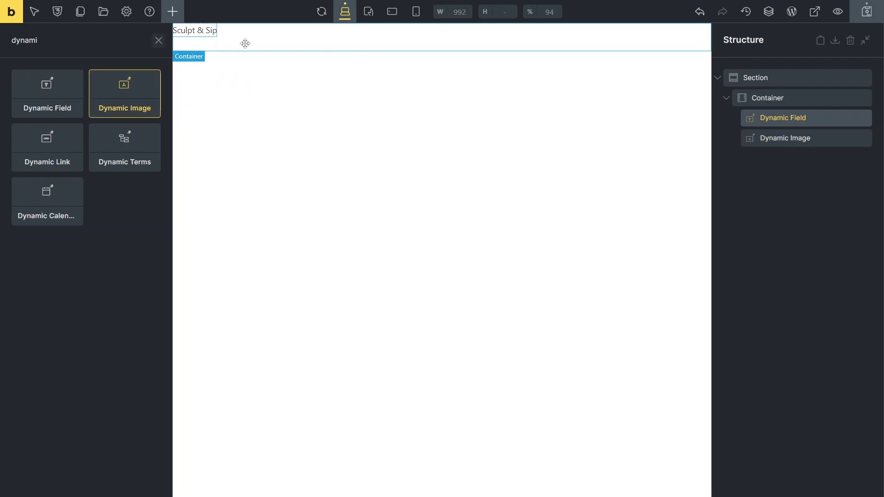
{"action": "left_click", "coordinate": [785, 140]}
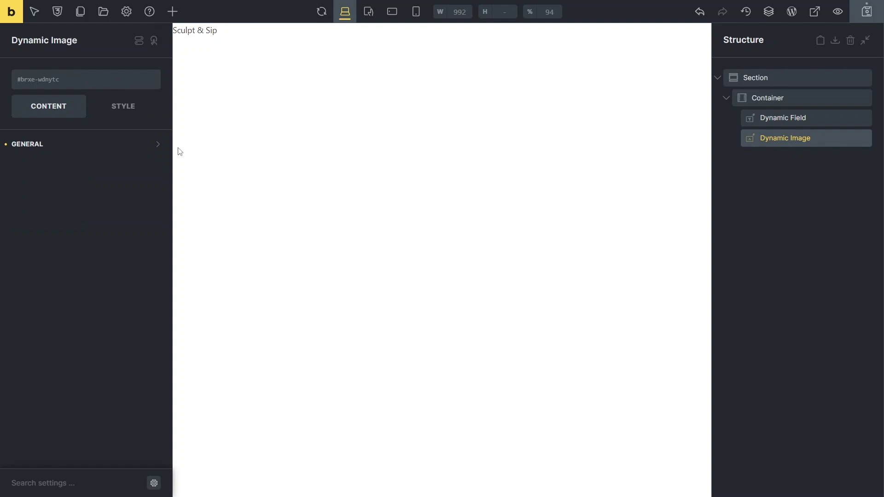
{"action": "left_click", "coordinate": [157, 146]}
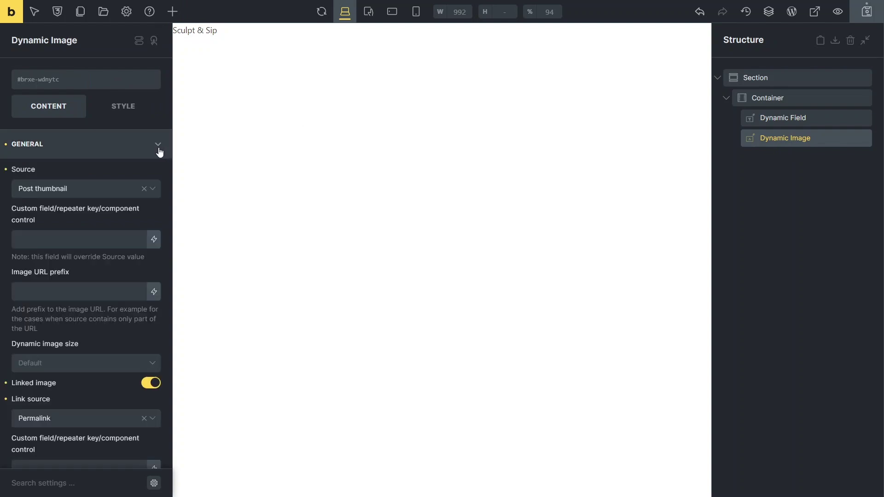
{"action": "left_click", "coordinate": [154, 190]}
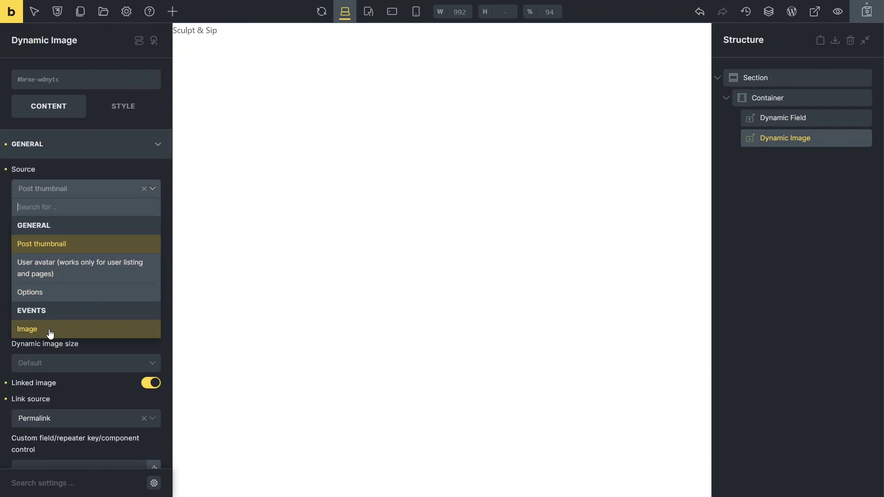
{"action": "left_click", "coordinate": [50, 329]}
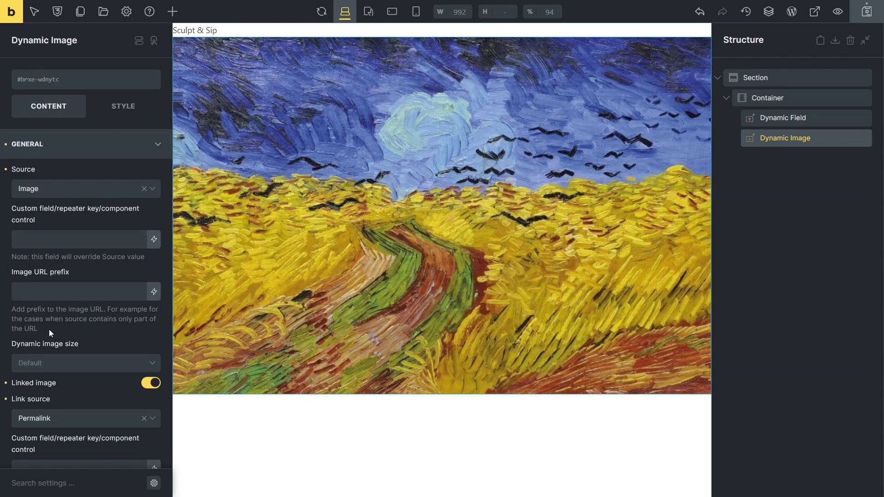
Add a 'Read More' Dynamic Link to the permalink below the image and save the template.
{"action": "left_click", "coordinate": [173, 13]}
{"action": "type", "text": "d"}
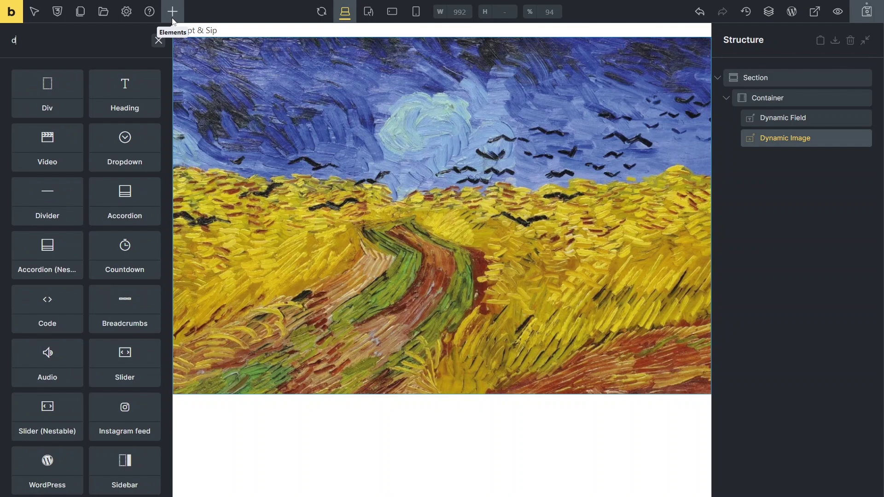
{"action": "type", "text": "ynamic li"}
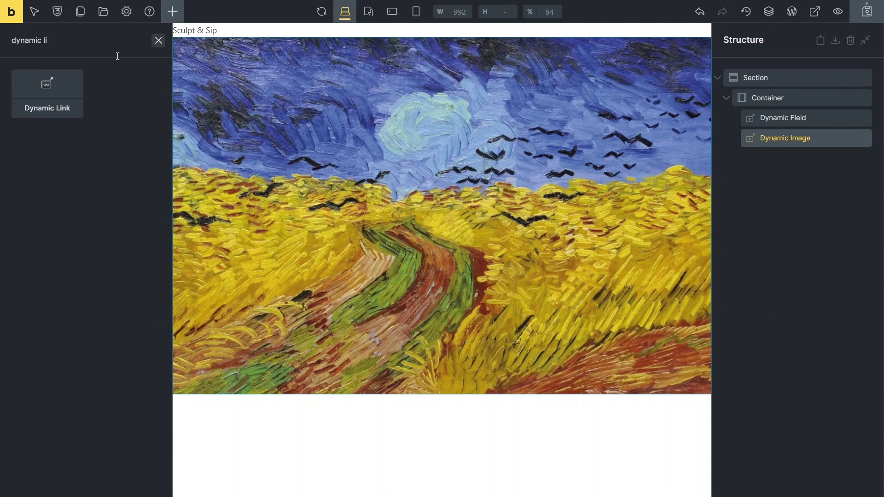
{"action": "left_click_drag", "start_coordinate": [55, 93], "coordinate": [234, 392]}
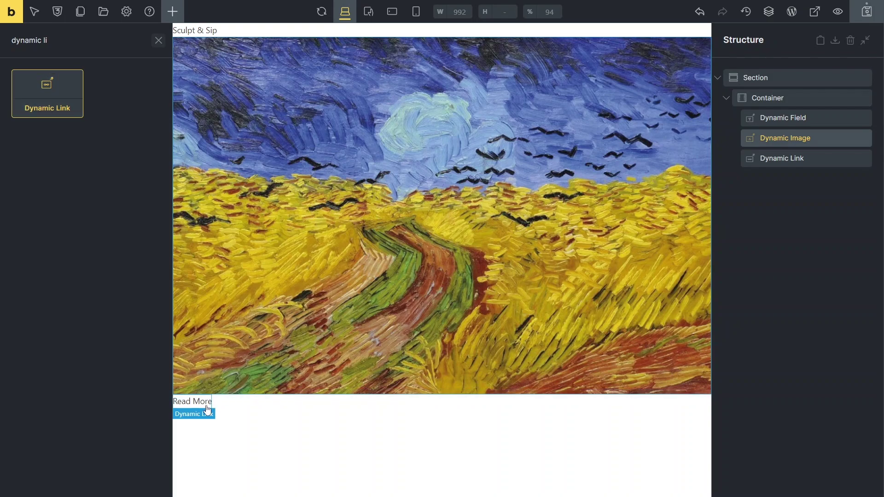
{"action": "left_click", "coordinate": [207, 409]}
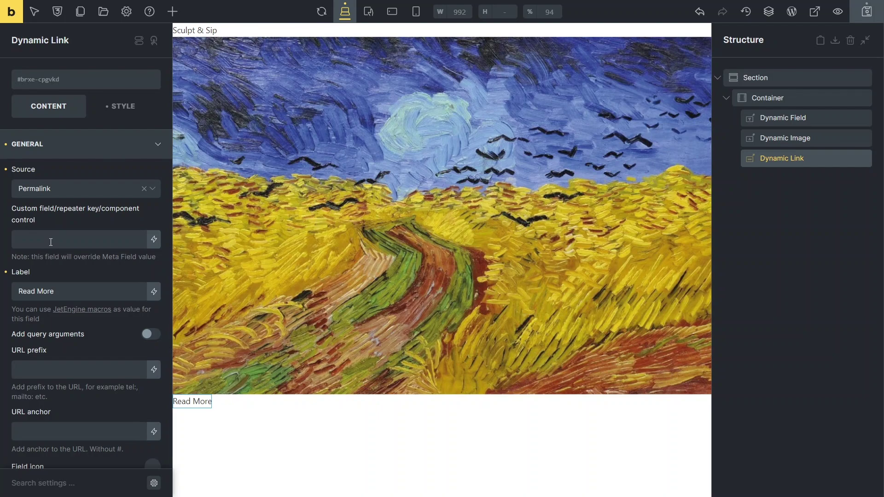
{"action": "key", "text": "ctrl+s"}
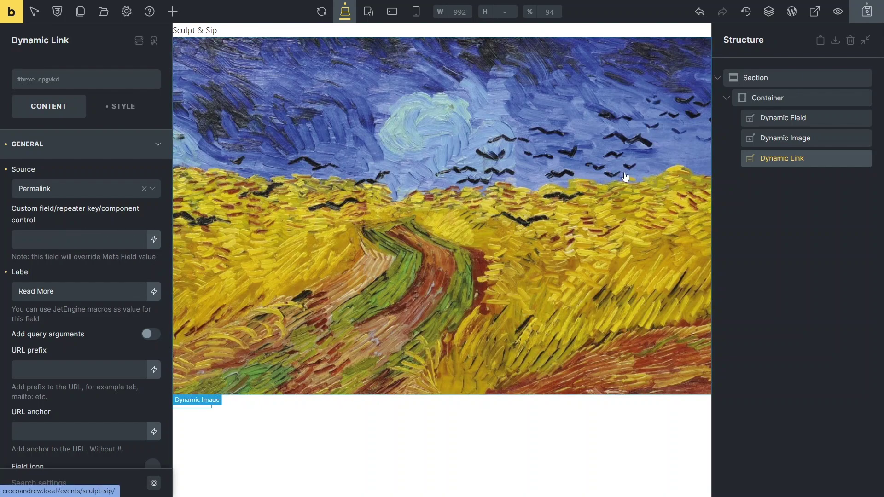
{"action": "left_click", "coordinate": [772, 80]}
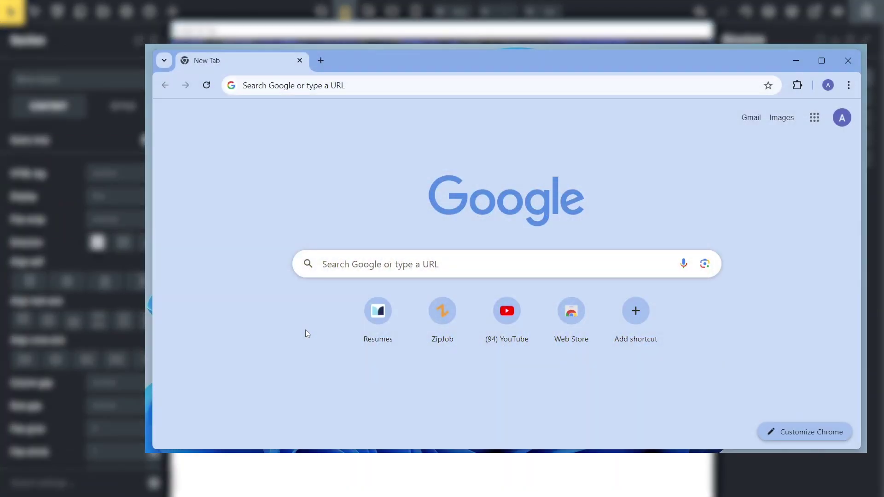
Search 'tooltip in bricks academy' and scroll the Custom Attributes article to How To Add Tooltips.
{"action": "left_click", "coordinate": [331, 264]}
{"action": "type", "text": "tooltip i"}
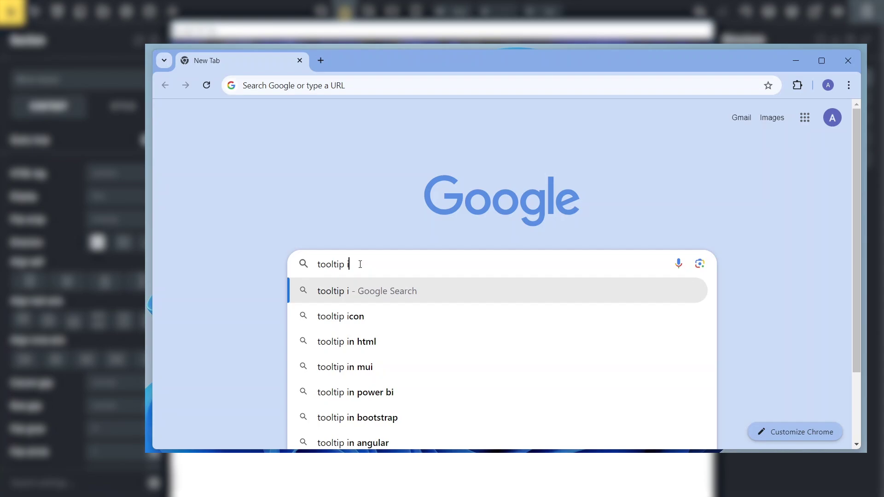
{"action": "type", "text": "n bricks academy"}
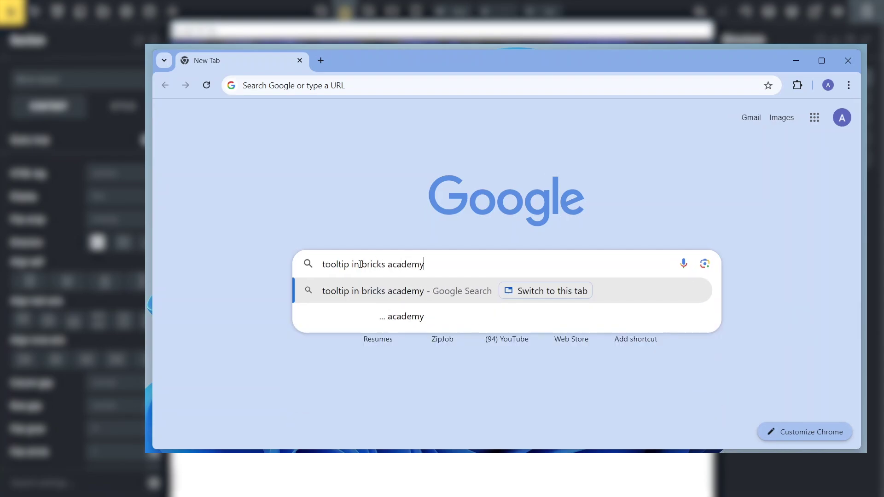
{"action": "key", "text": "Return"}
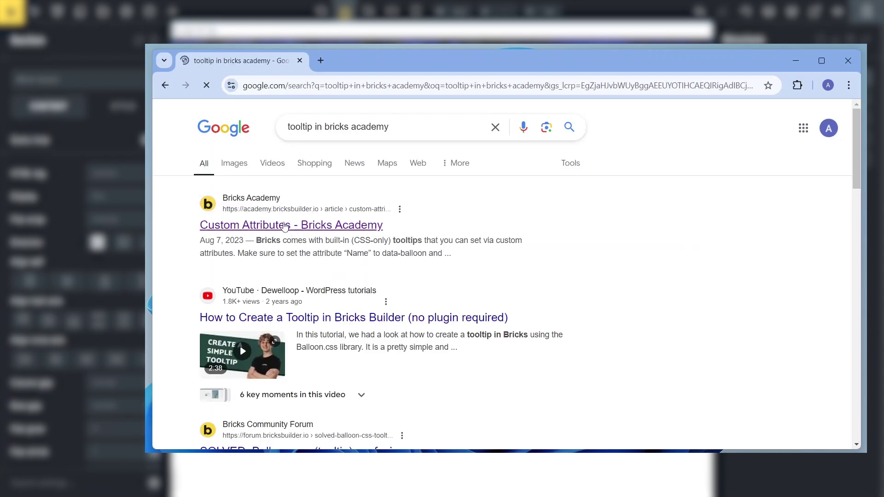
{"action": "left_click", "coordinate": [284, 228]}
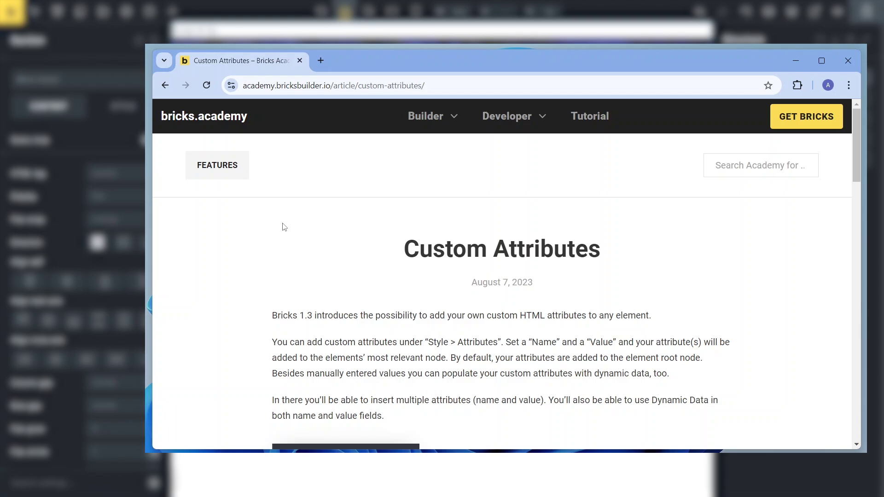
{"action": "scroll", "coordinate": [283, 227], "scroll_direction": "down", "scroll_amount": 10}
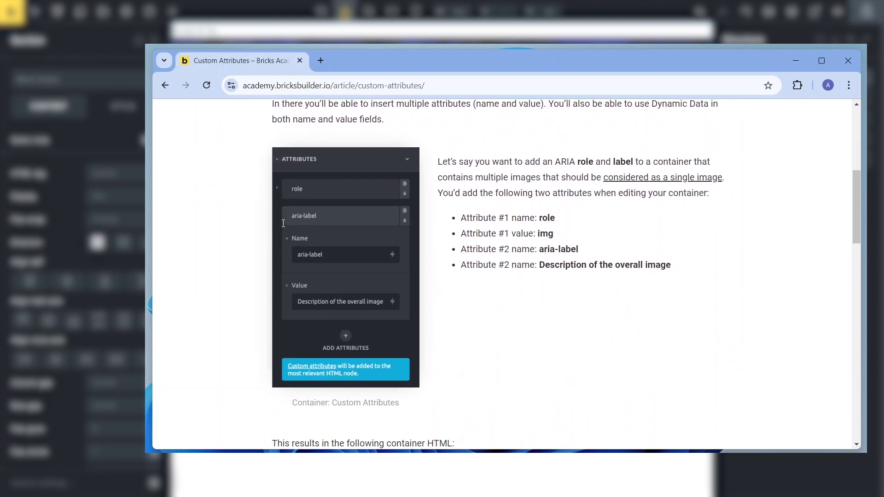
{"action": "scroll", "coordinate": [284, 226], "scroll_direction": "down", "scroll_amount": 9}
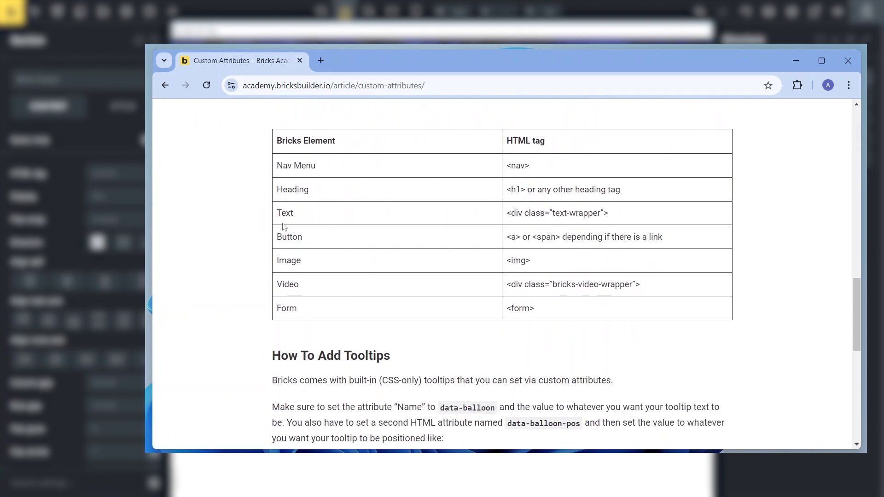
{"action": "scroll", "coordinate": [284, 226], "scroll_direction": "down", "scroll_amount": 5}
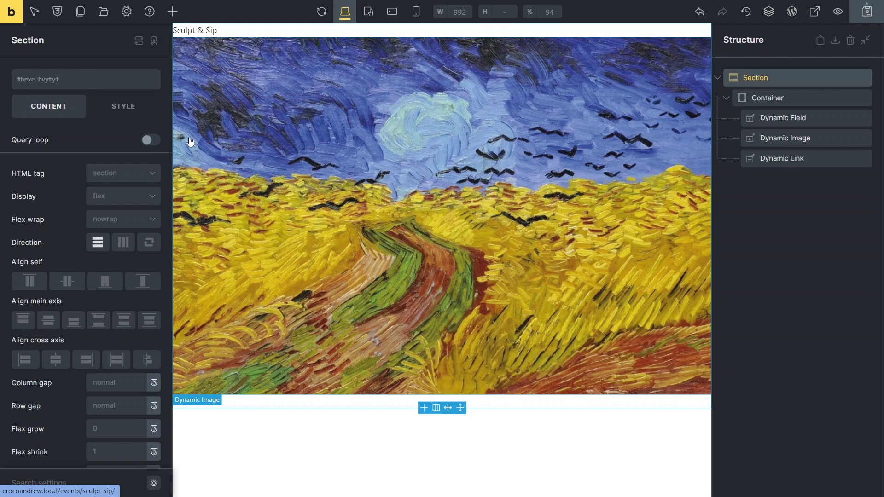
Add a data-balloon attribute whose value is the event's Description dynamic field.
{"action": "left_click", "coordinate": [118, 112]}
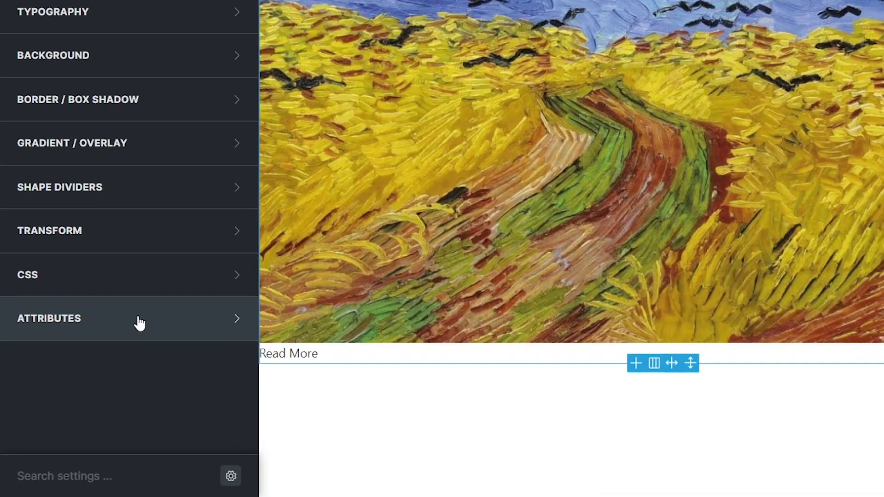
{"action": "left_click", "coordinate": [139, 324]}
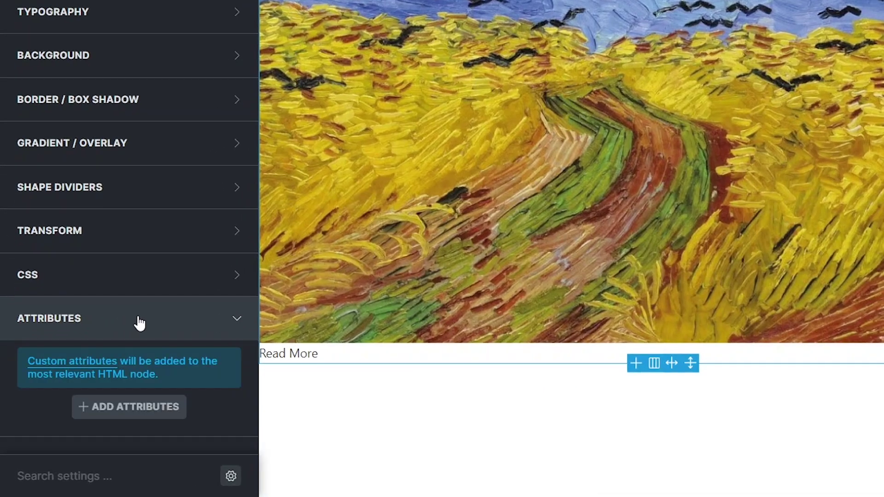
{"action": "left_click", "coordinate": [129, 405]}
{"action": "scroll", "coordinate": [129, 404], "scroll_direction": "down", "scroll_amount": 4}
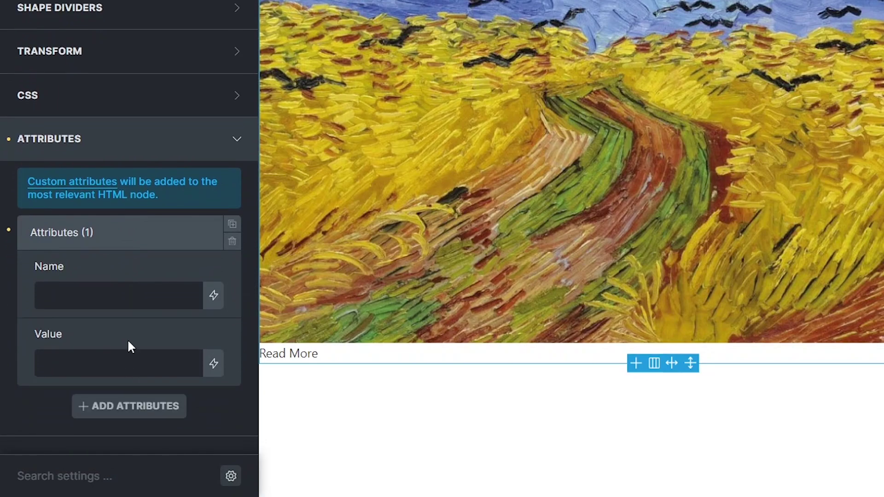
{"action": "left_click", "coordinate": [127, 294]}
{"action": "type", "text": "data-balloon"}
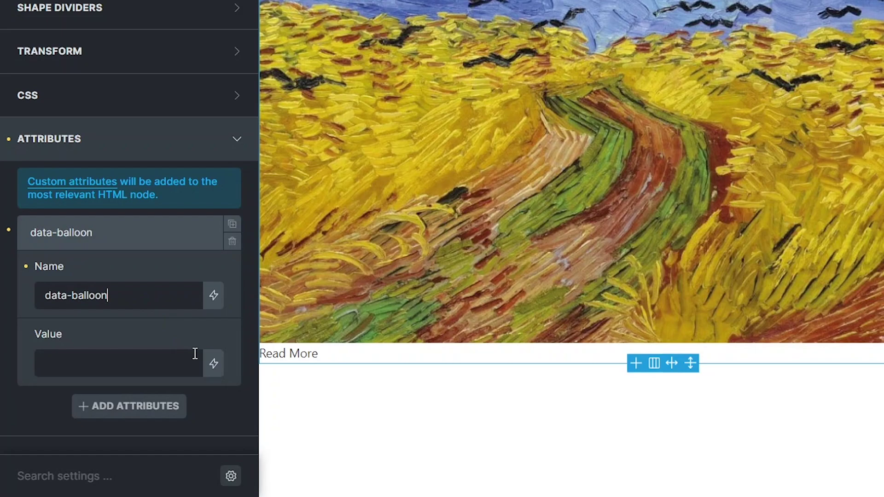
{"action": "left_click", "coordinate": [212, 369]}
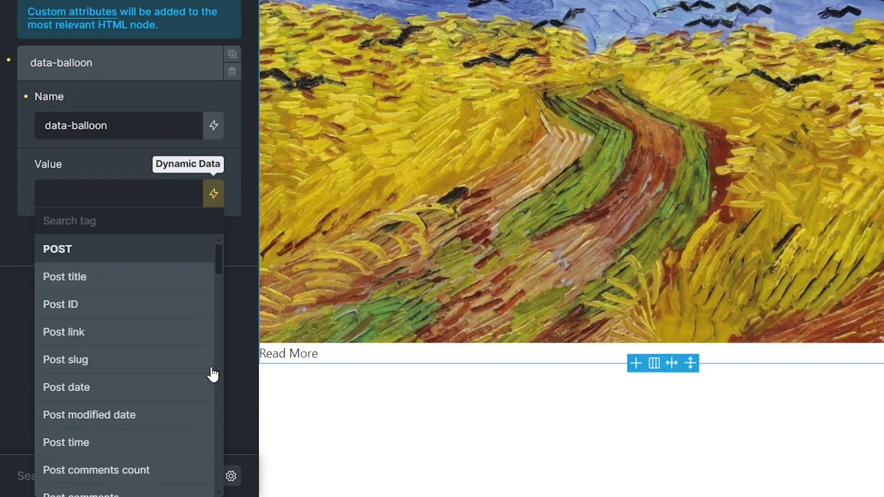
{"action": "scroll", "coordinate": [213, 374], "scroll_direction": "down", "scroll_amount": 20}
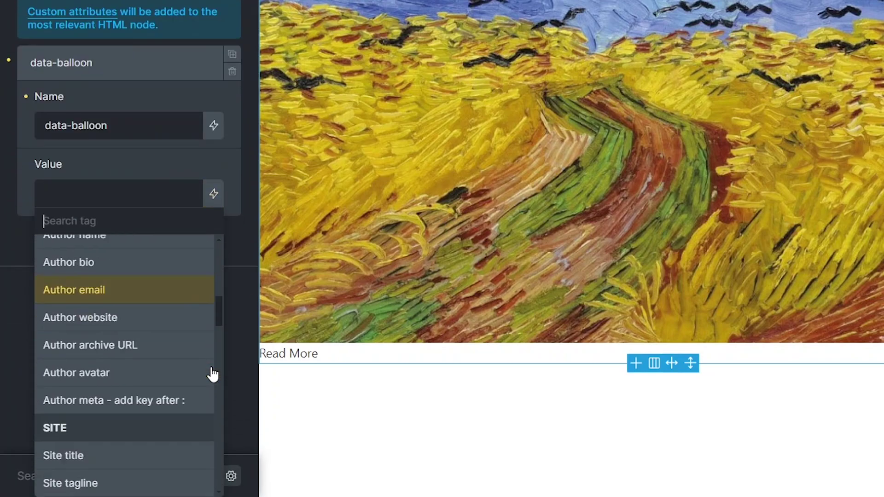
{"action": "scroll", "coordinate": [213, 373], "scroll_direction": "down", "scroll_amount": 10}
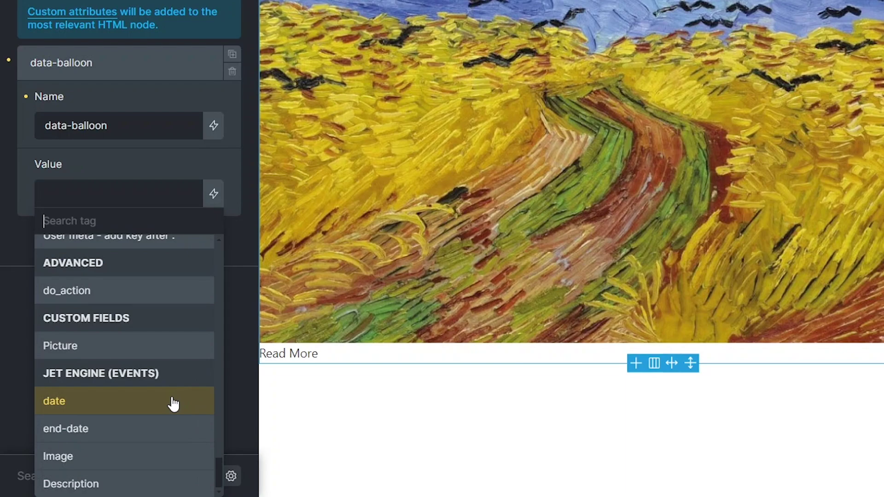
{"action": "left_click", "coordinate": [107, 483]}
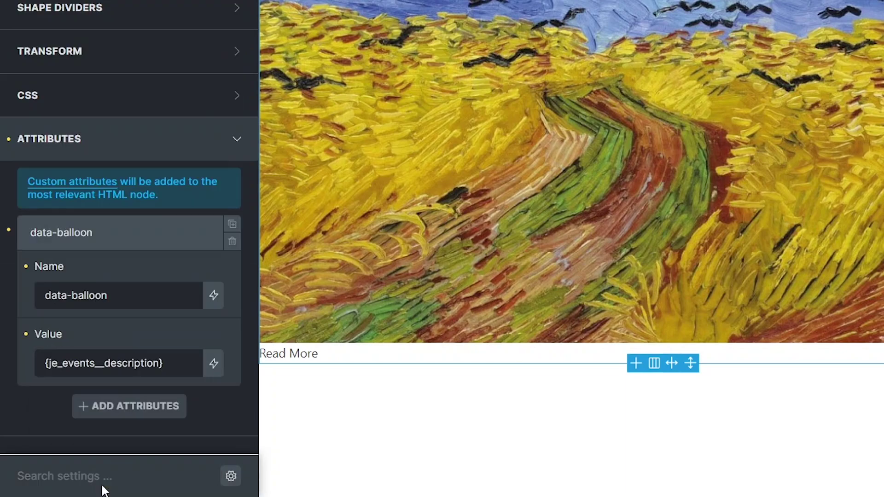
Add a data-balloon-pos attribute with the value right.
{"action": "left_click", "coordinate": [128, 412]}
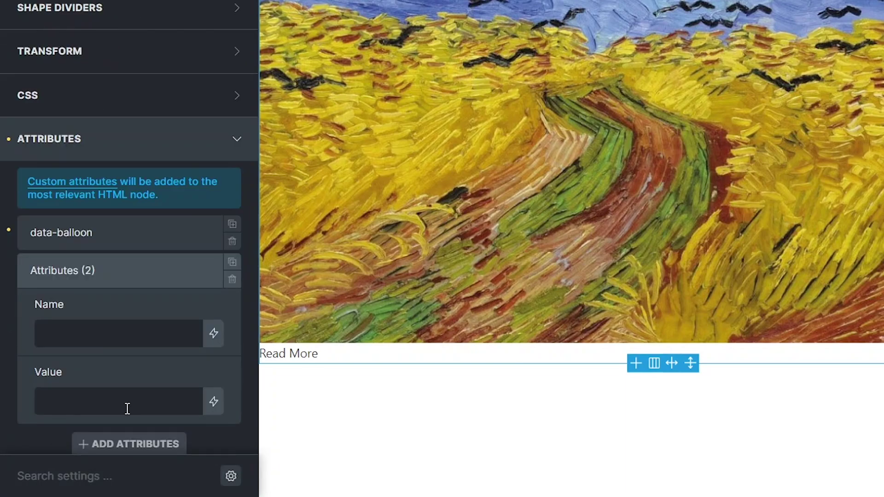
{"action": "left_click", "coordinate": [129, 336]}
{"action": "type", "text": "data-balloon"}
{"action": "type", "text": "-pos"}
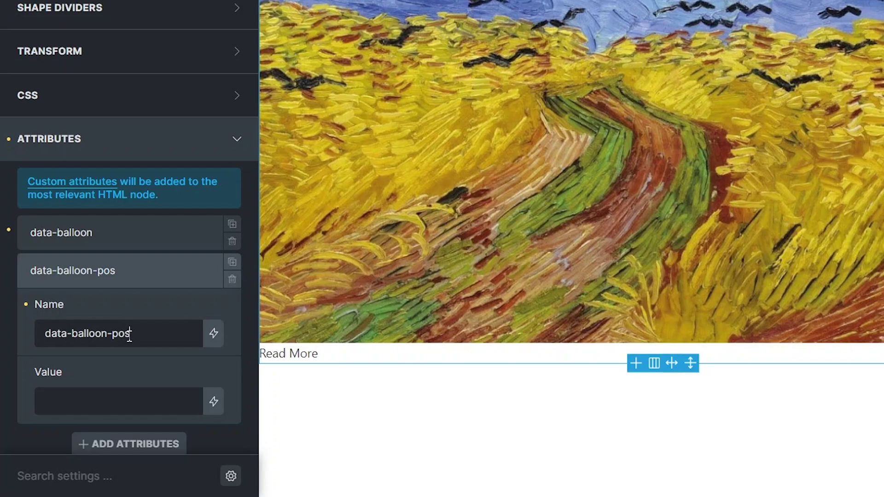
{"action": "left_click", "coordinate": [125, 399]}
{"action": "type", "text": "right"}
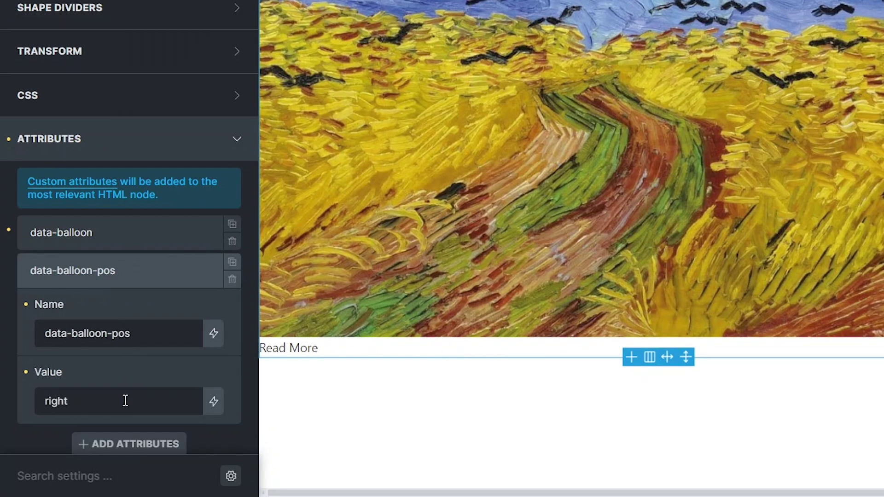
Add a data-balloon-length attribute with the value large.
{"action": "left_click", "coordinate": [125, 444]}
{"action": "left_click", "coordinate": [124, 373]}
{"action": "type", "text": "data-balloon"}
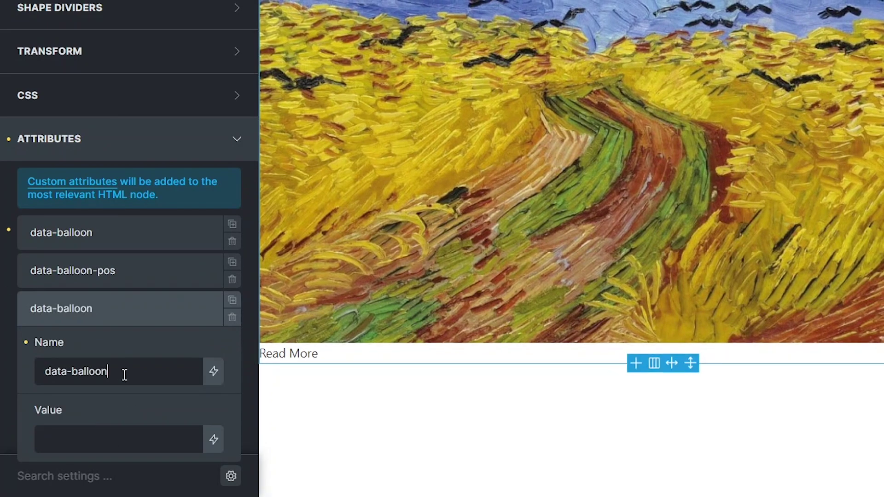
{"action": "type", "text": "-length"}
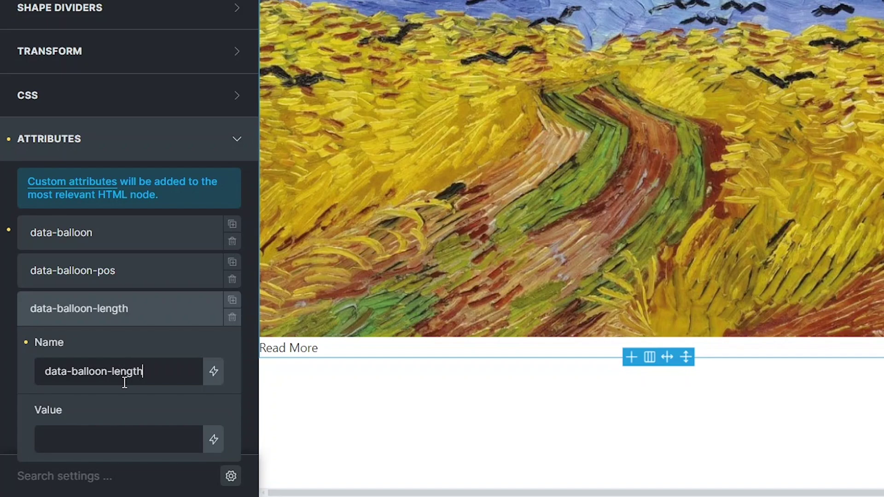
{"action": "left_click", "coordinate": [119, 441]}
{"action": "type", "text": "large"}
{"action": "scroll", "coordinate": [118, 441], "scroll_direction": "down", "scroll_amount": 2}
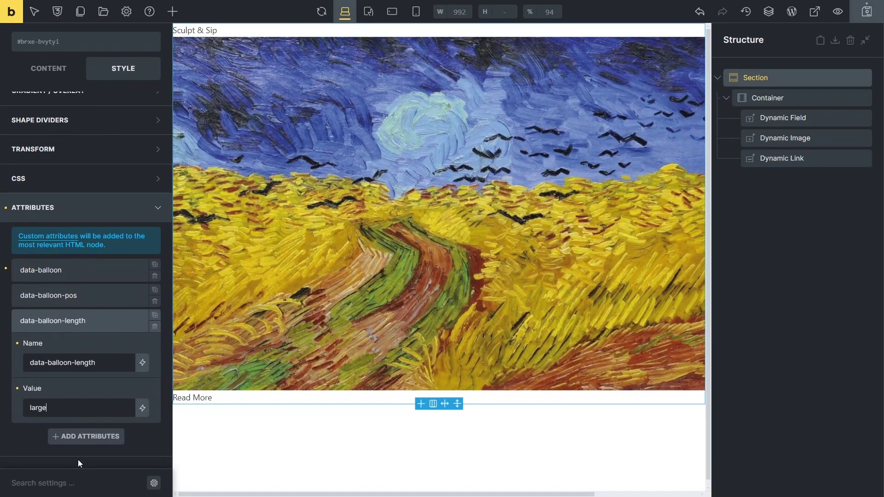
Give the Read More link a -30 top margin, 8 left/right padding, and centre it.
{"action": "left_click", "coordinate": [201, 401]}
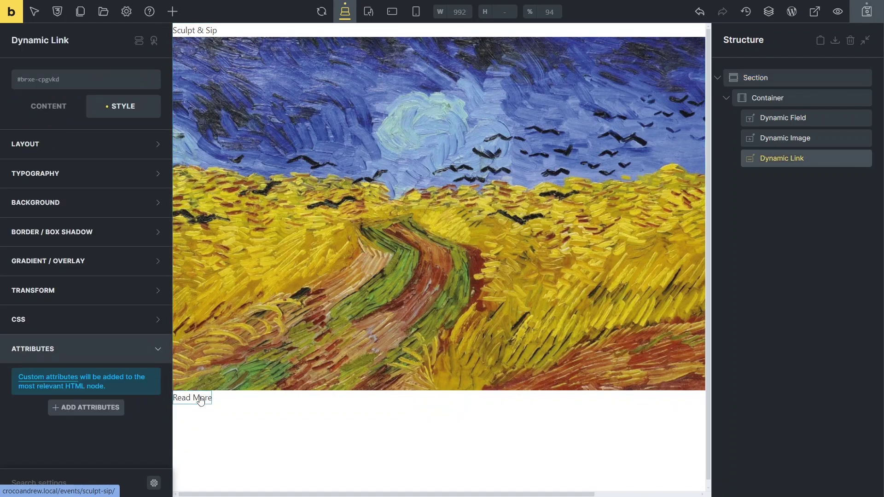
{"action": "left_click", "coordinate": [152, 153]}
{"action": "left_click", "coordinate": [98, 219]}
{"action": "type", "text": "-30"}
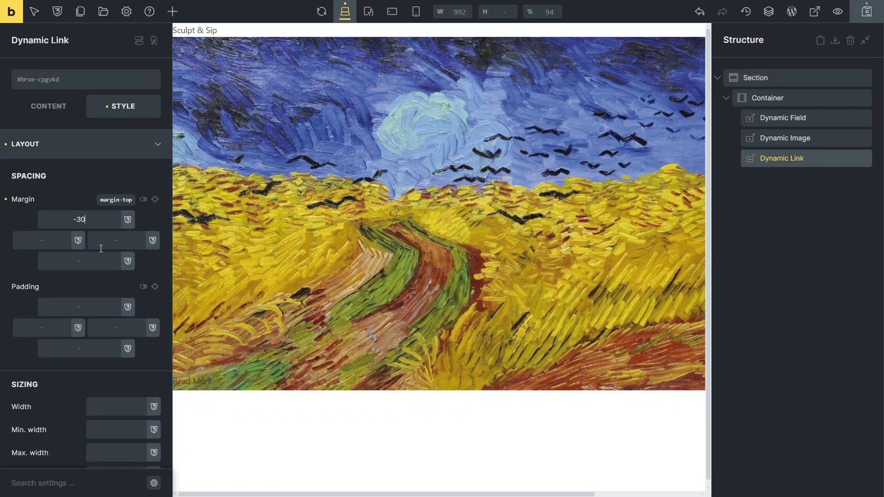
{"action": "left_click", "coordinate": [51, 327]}
{"action": "type", "text": "8"}
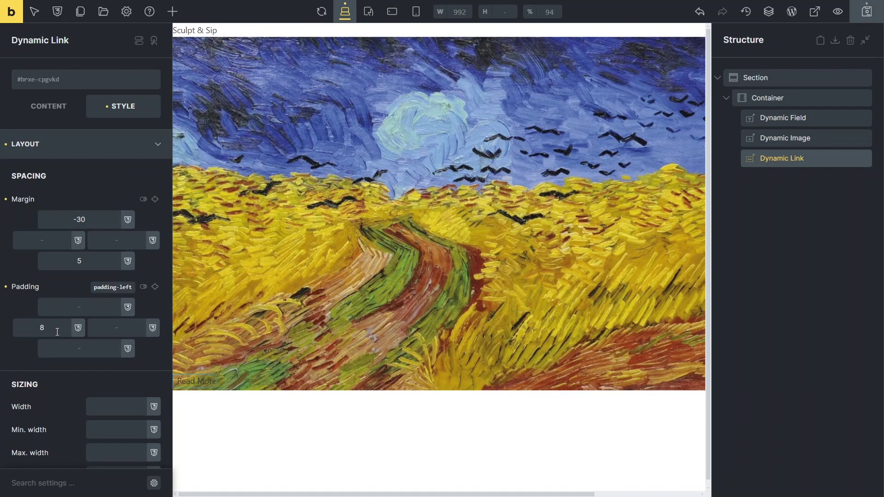
{"action": "left_click", "coordinate": [107, 328]}
{"action": "type", "text": "8"}
{"action": "scroll", "coordinate": [103, 283], "scroll_direction": "down", "scroll_amount": 10}
{"action": "scroll", "coordinate": [92, 317], "scroll_direction": "down", "scroll_amount": 3}
{"action": "left_click", "coordinate": [67, 381]}
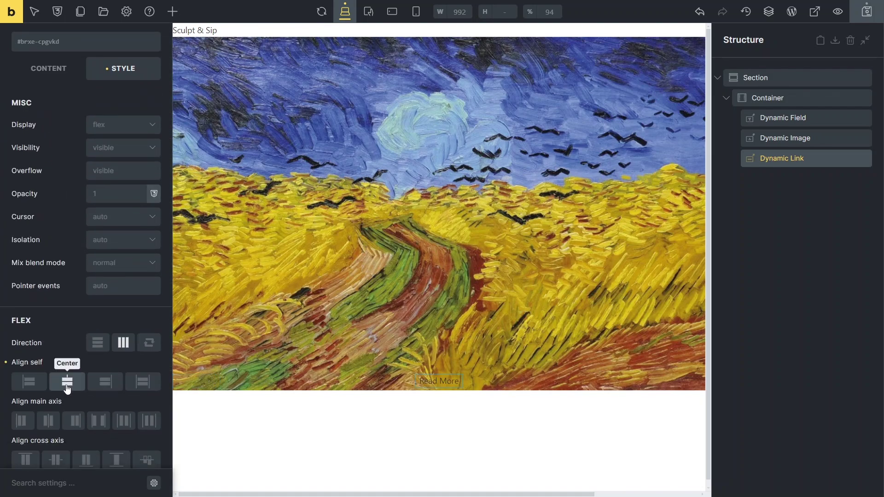
{"action": "scroll", "coordinate": [66, 385], "scroll_direction": "down", "scroll_amount": 5}
Make the Read More text white on a #03a9f4 blue background.
{"action": "left_click", "coordinate": [103, 371]}
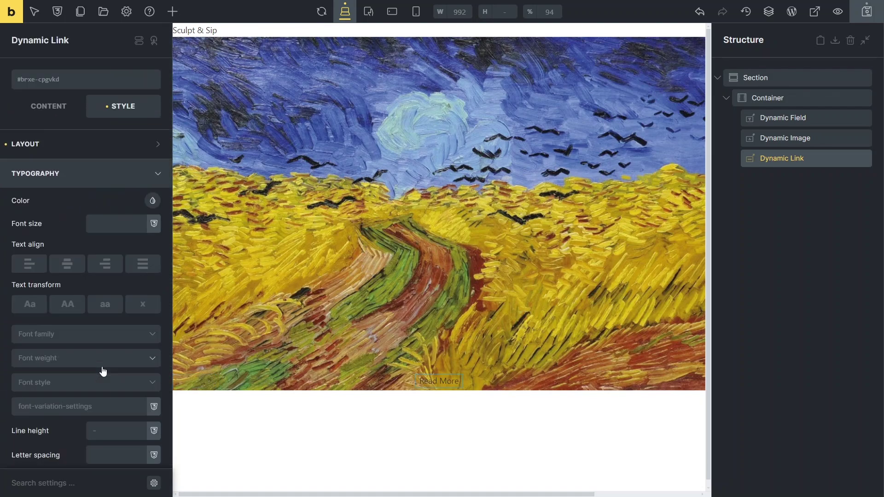
{"action": "left_click", "coordinate": [151, 205]}
{"action": "left_click", "coordinate": [27, 228]}
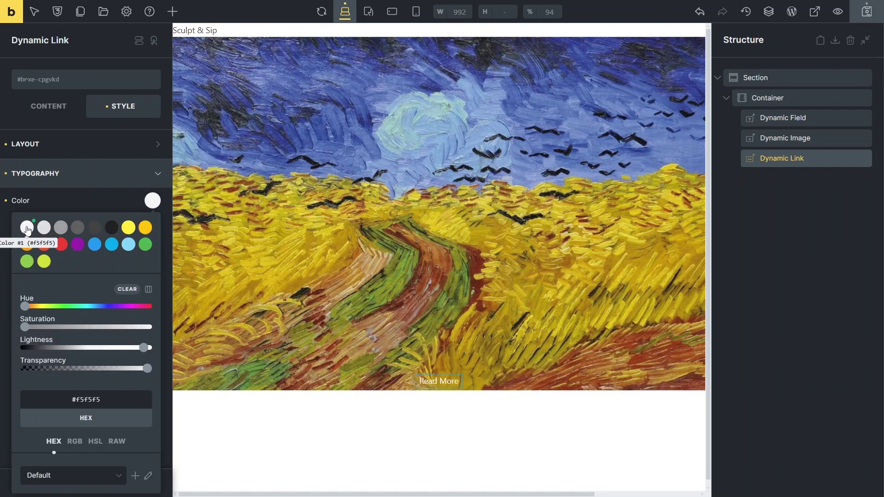
{"action": "left_click", "coordinate": [159, 175]}
{"action": "left_click", "coordinate": [156, 205]}
{"action": "left_click", "coordinate": [153, 229]}
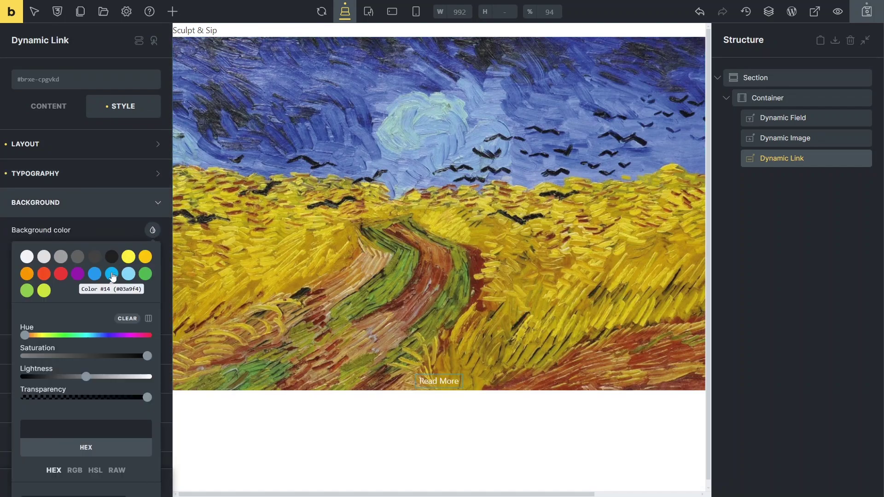
{"action": "left_click", "coordinate": [112, 275]}
{"action": "left_click", "coordinate": [157, 203]}
Round the Read More link's border corners with a radius of 4.
{"action": "left_click", "coordinate": [156, 239]}
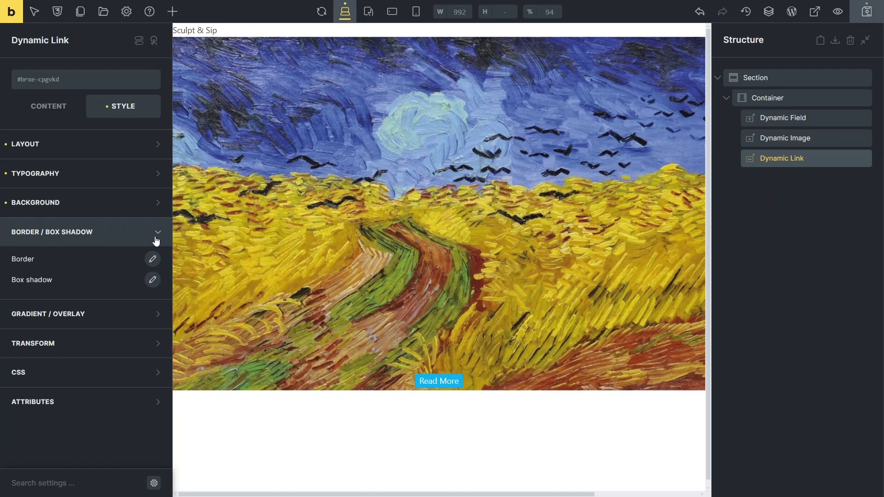
{"action": "left_click", "coordinate": [152, 259]}
{"action": "left_click", "coordinate": [114, 462]}
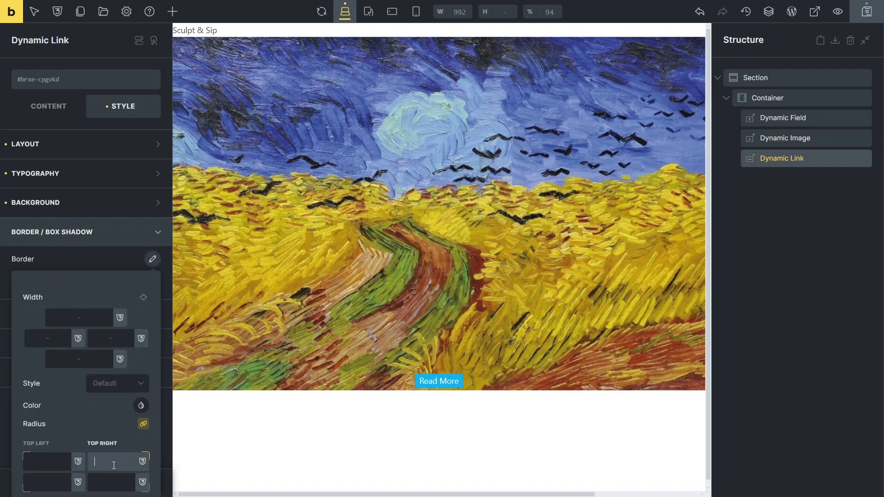
{"action": "type", "text": "4"}
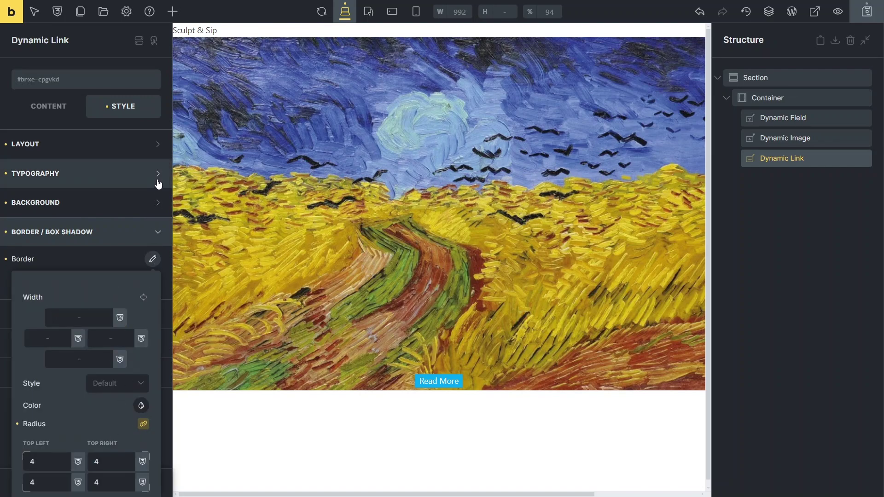
Set the Sculpt & Sip title width to 75% and align it to the row's end.
{"action": "left_click", "coordinate": [191, 30]}
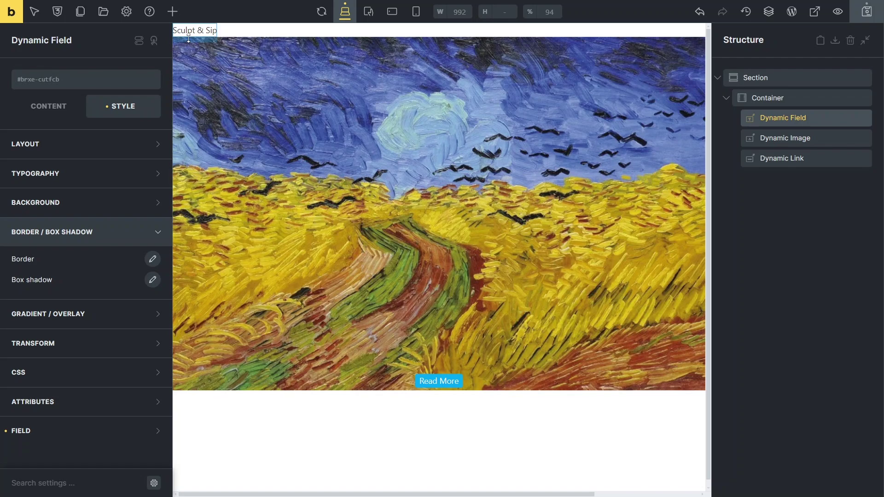
{"action": "left_click", "coordinate": [156, 146]}
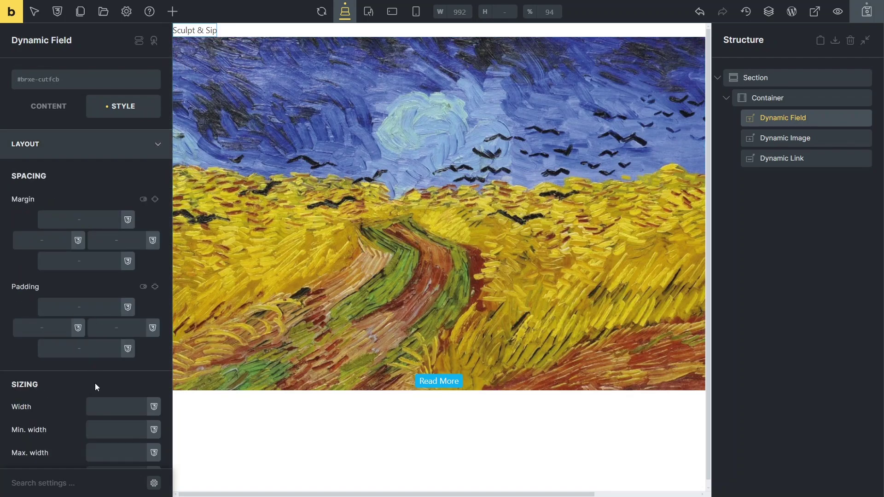
{"action": "left_click", "coordinate": [99, 407]}
{"action": "type", "text": "75%"}
{"action": "scroll", "coordinate": [105, 424], "scroll_direction": "down", "scroll_amount": 15}
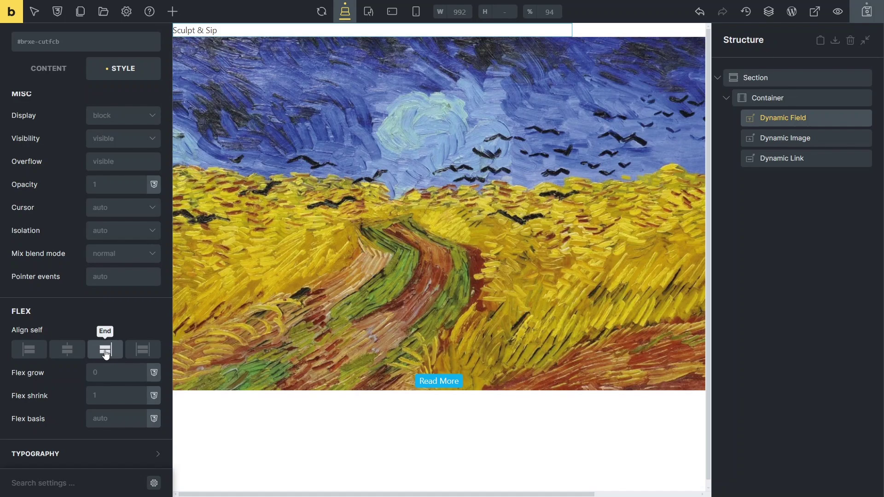
{"action": "left_click", "coordinate": [105, 352]}
Give the title line height 1.1 and a right margin of 5.
{"action": "left_click", "coordinate": [105, 456]}
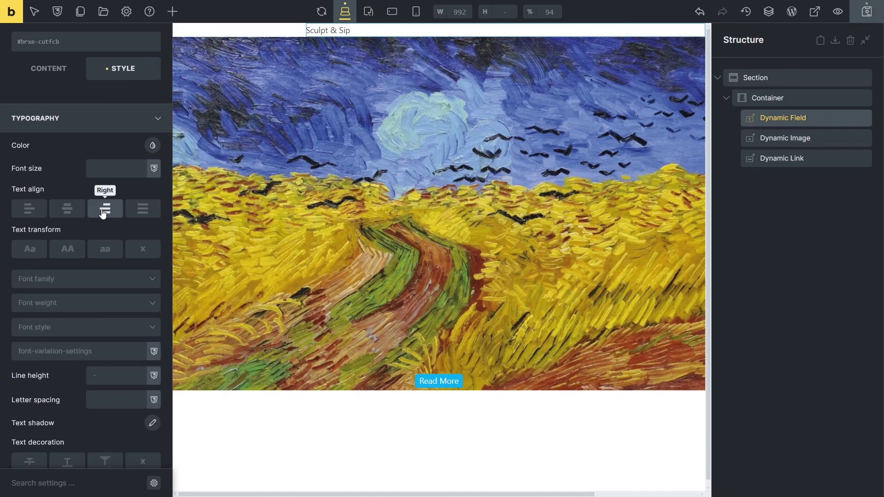
{"action": "left_click", "coordinate": [122, 376]}
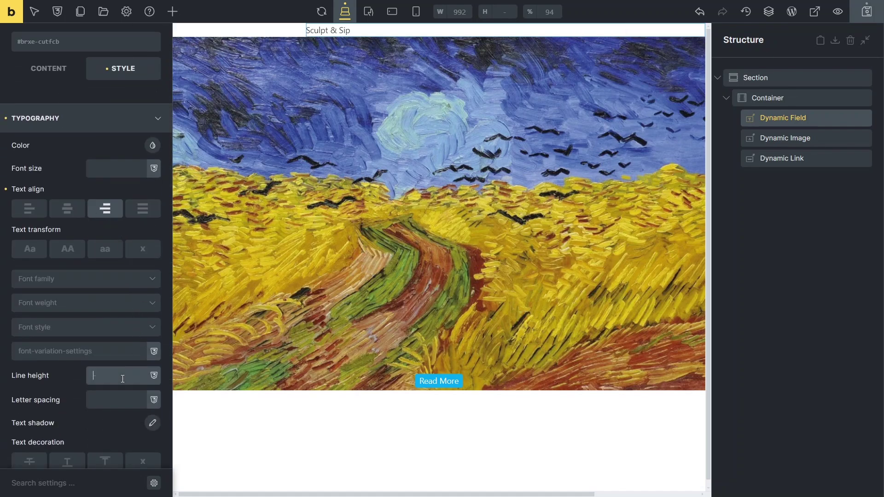
{"action": "type", "text": "1.1"}
{"action": "scroll", "coordinate": [123, 377], "scroll_direction": "up", "scroll_amount": 2}
{"action": "left_click", "coordinate": [155, 156]}
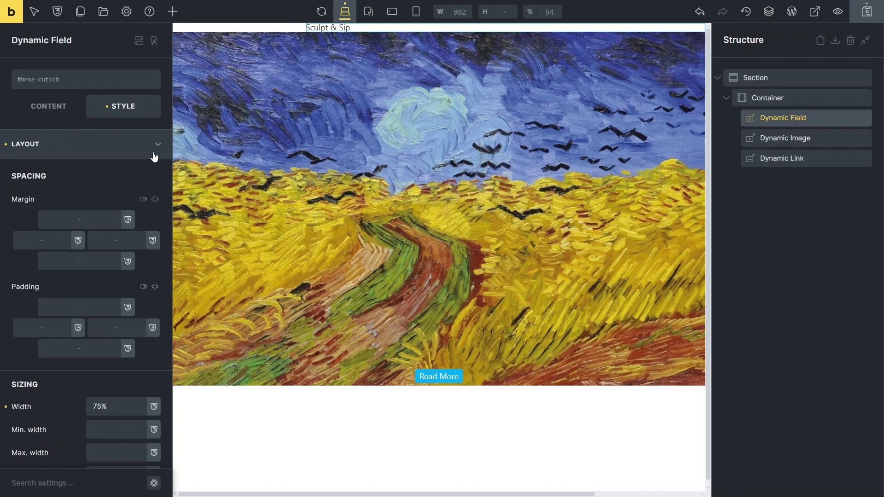
{"action": "left_click", "coordinate": [119, 239]}
{"action": "type", "text": "5"}
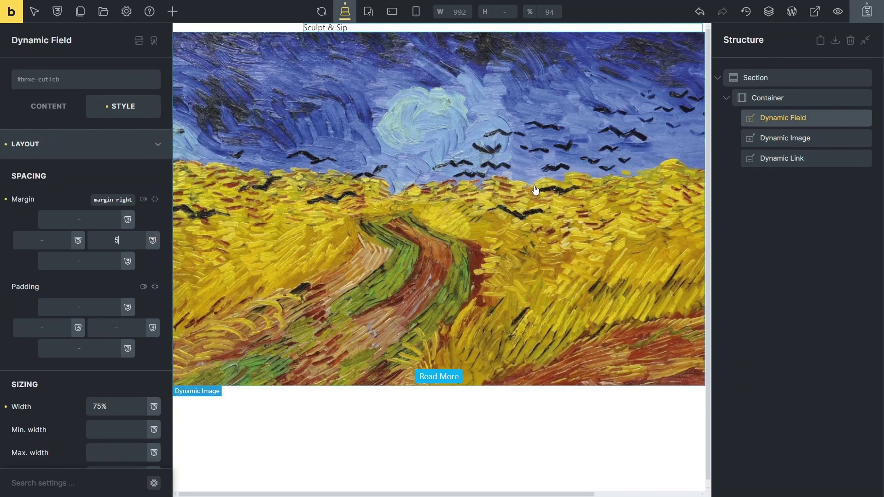
{"action": "left_click", "coordinate": [767, 97]}
Give the event card container a -25 top margin and a solid dark grey #212121 border.
{"action": "left_click", "coordinate": [102, 219]}
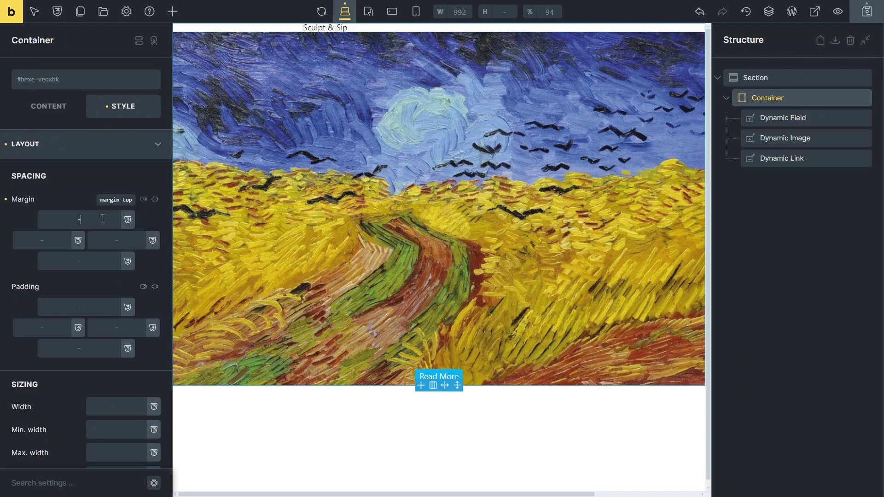
{"action": "type", "text": "-25"}
{"action": "left_click", "coordinate": [156, 147]}
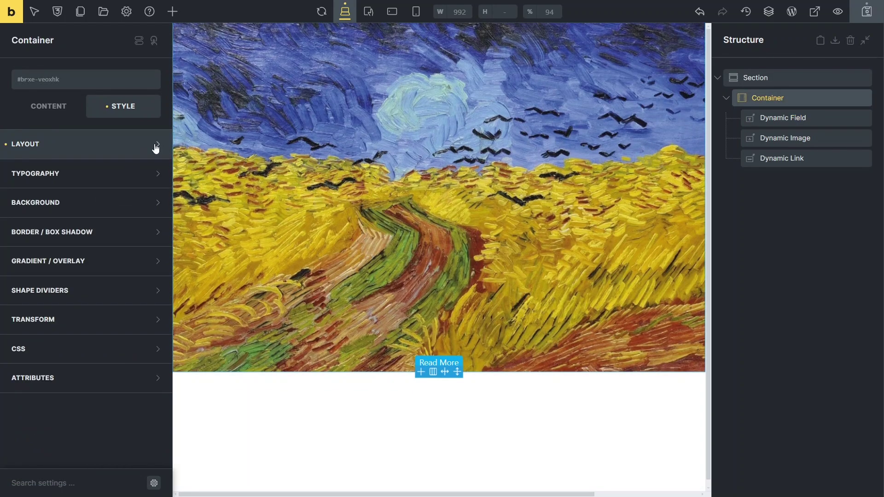
{"action": "left_click", "coordinate": [157, 232]}
{"action": "left_click", "coordinate": [152, 260]}
{"action": "left_click", "coordinate": [144, 297]}
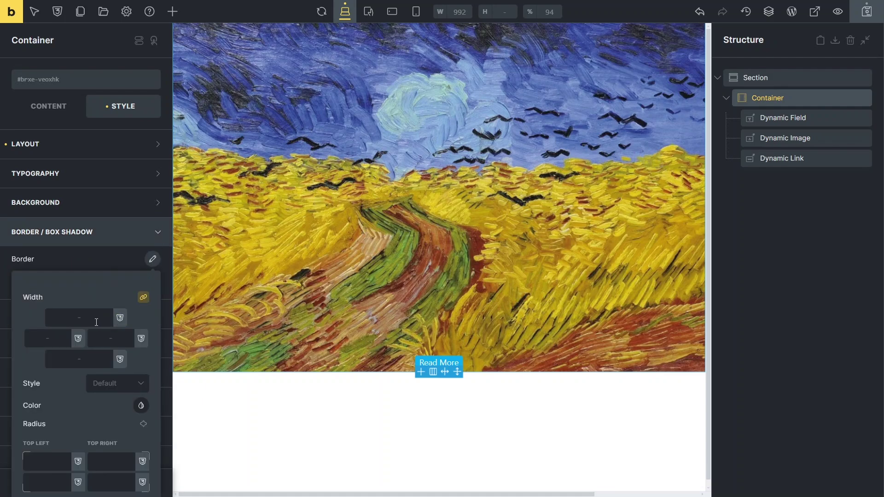
{"action": "left_click", "coordinate": [128, 380]}
{"action": "left_click", "coordinate": [109, 436]}
{"action": "left_click", "coordinate": [141, 405]}
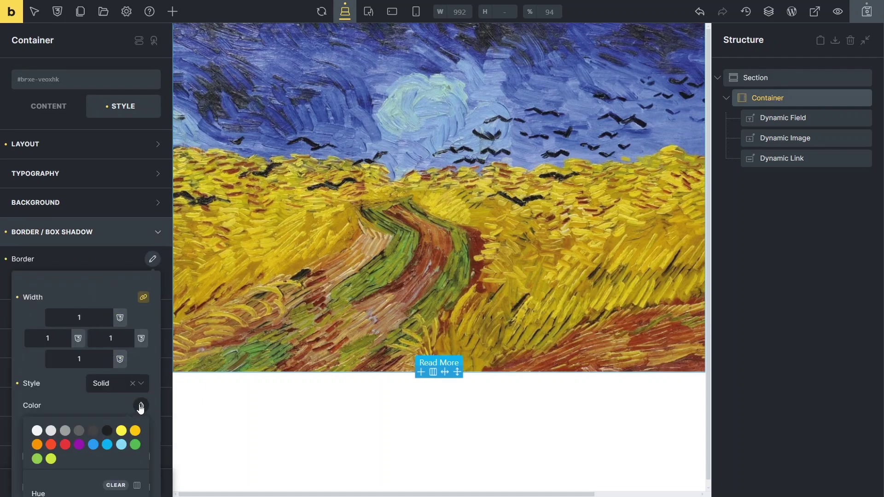
{"action": "left_click", "coordinate": [107, 431]}
{"action": "left_click", "coordinate": [112, 261]}
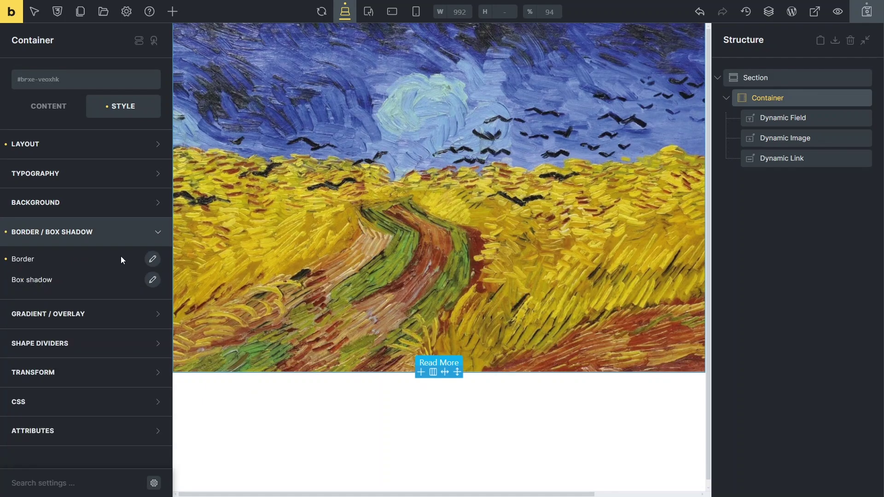
Switch off the Dynamic Image's Linked image option so it no longer links to its post.
{"action": "left_click", "coordinate": [208, 242]}
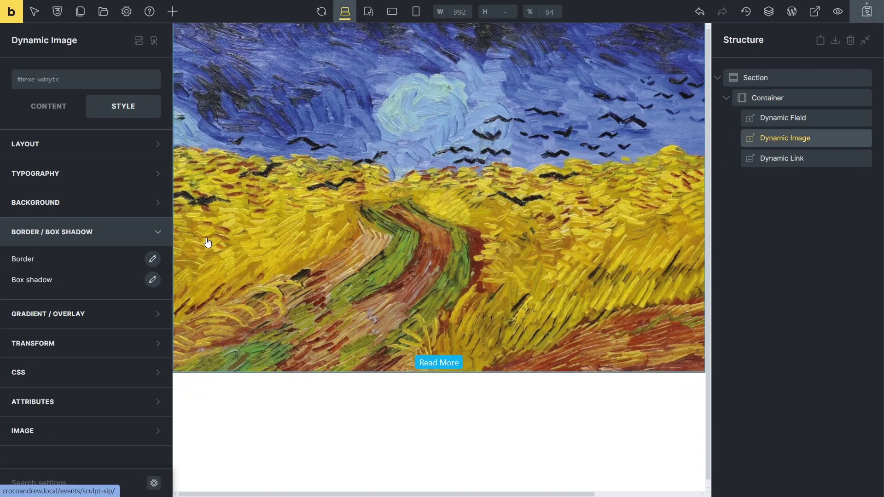
{"action": "left_click", "coordinate": [49, 110]}
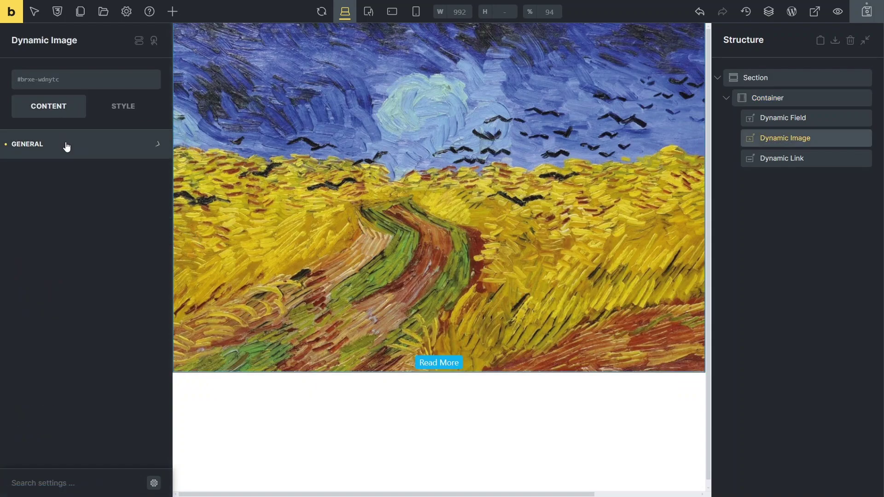
{"action": "left_click", "coordinate": [67, 147]}
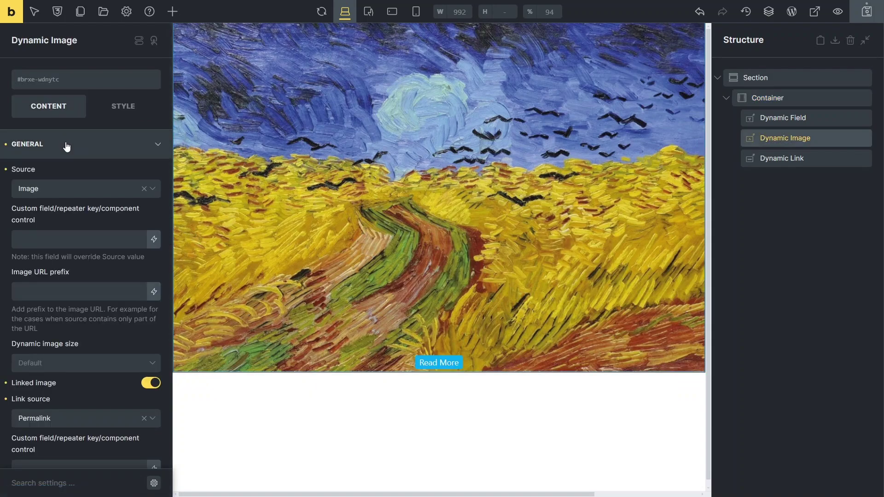
{"action": "left_click", "coordinate": [150, 383]}
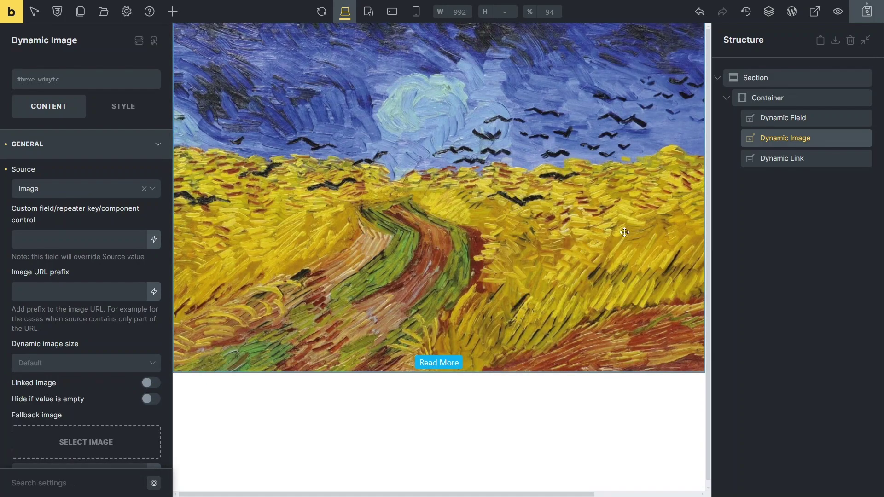
Add a new page titled 'Gallery Events', publish it, and open it with Bricks.
{"action": "left_click", "coordinate": [16, 19]}
{"action": "left_click", "coordinate": [15, 15]}
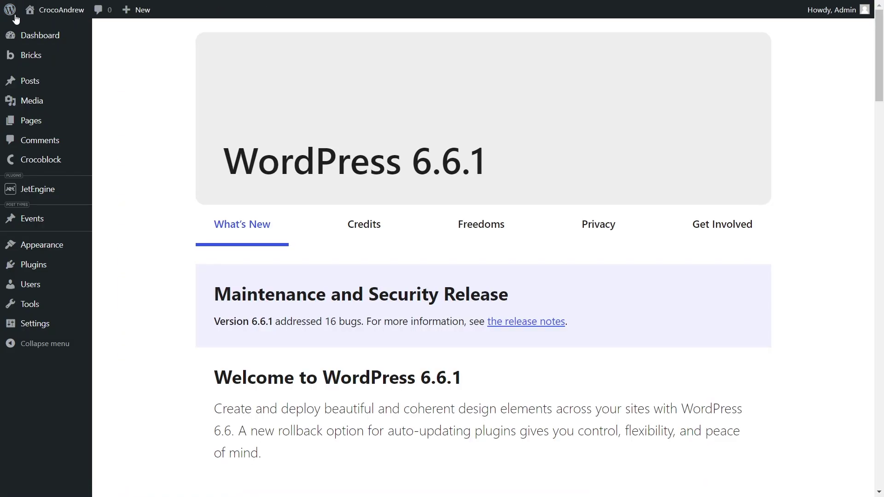
{"action": "mouse_move", "coordinate": [55, 123]}
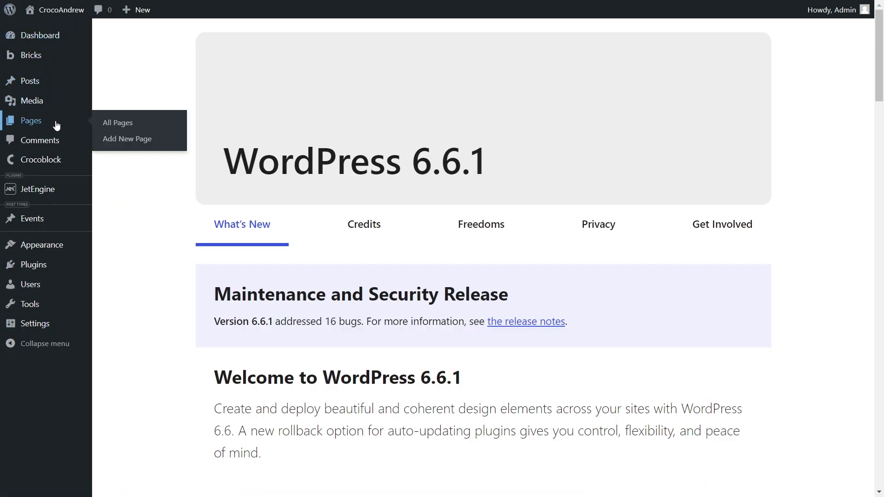
{"action": "left_click", "coordinate": [120, 139]}
{"action": "type", "text": "Ga"}
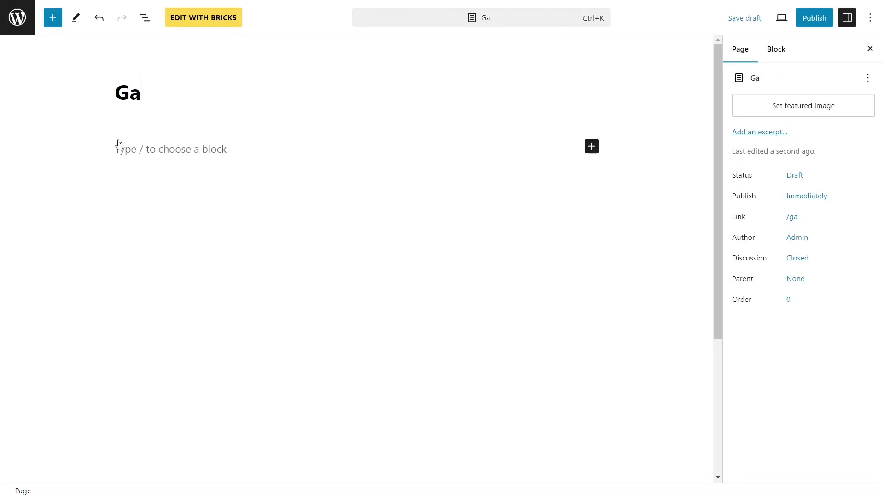
{"action": "type", "text": "llery Events"}
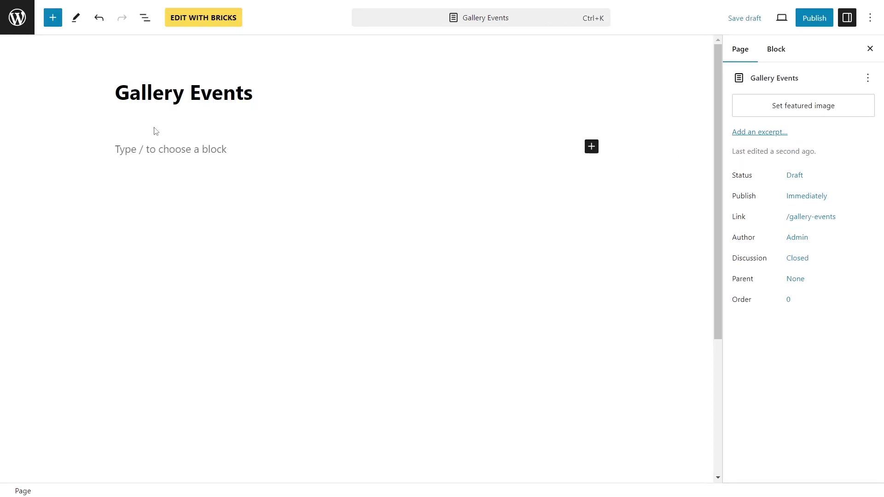
{"action": "left_click", "coordinate": [815, 21]}
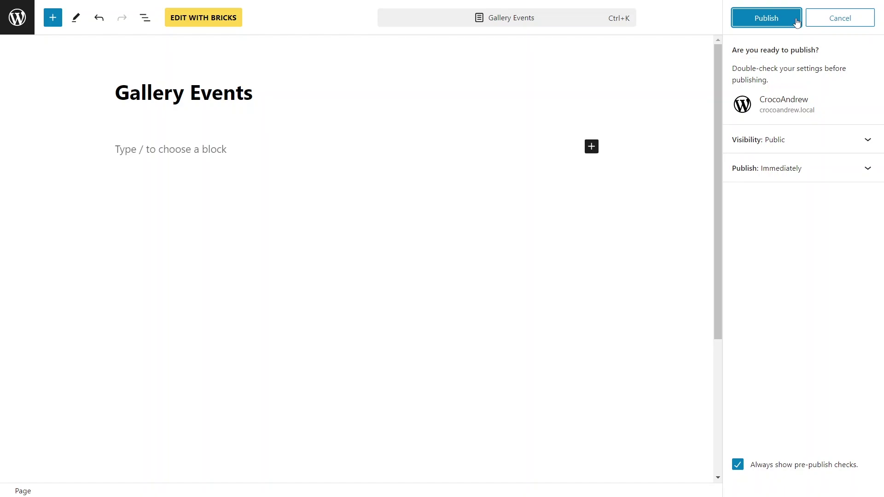
{"action": "left_click", "coordinate": [766, 19]}
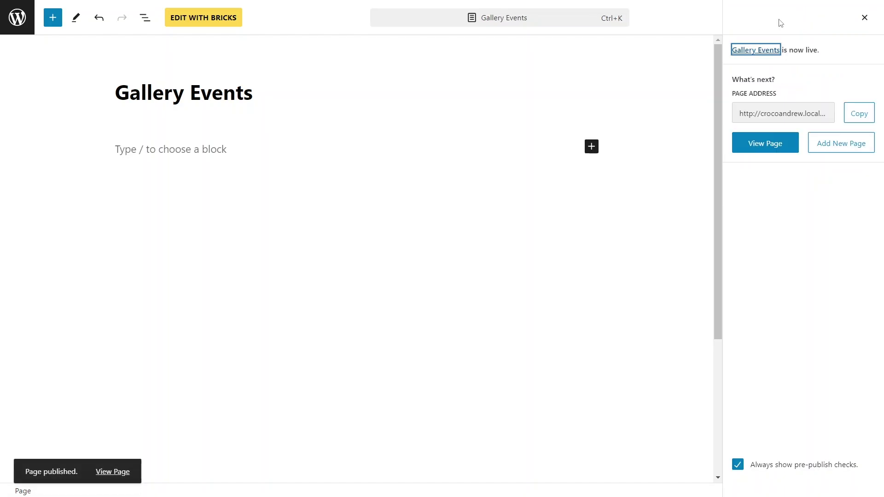
{"action": "left_click", "coordinate": [232, 23]}
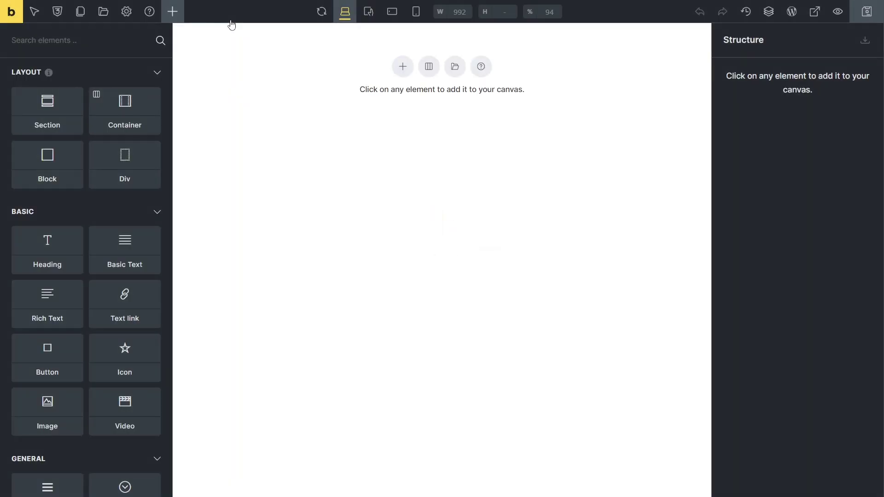
Add a single-container section layout and drop a Dynamic Calendar element into the container.
{"action": "left_click", "coordinate": [428, 67]}
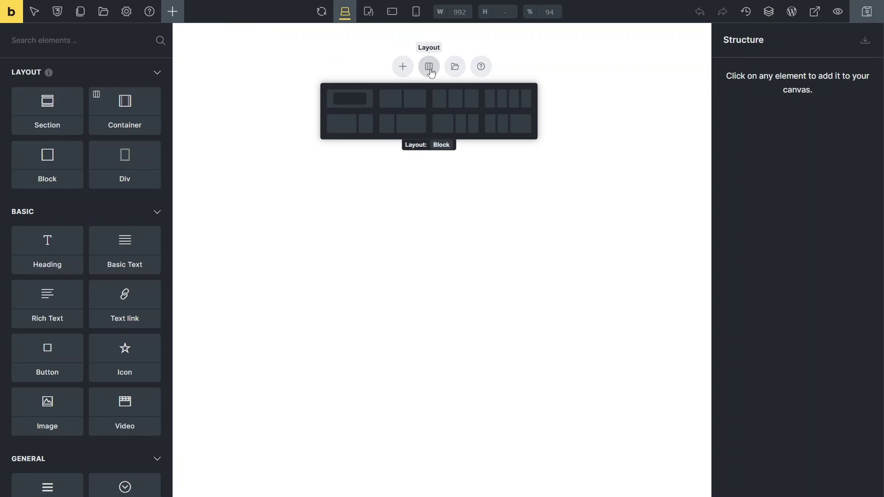
{"action": "left_click", "coordinate": [350, 99]}
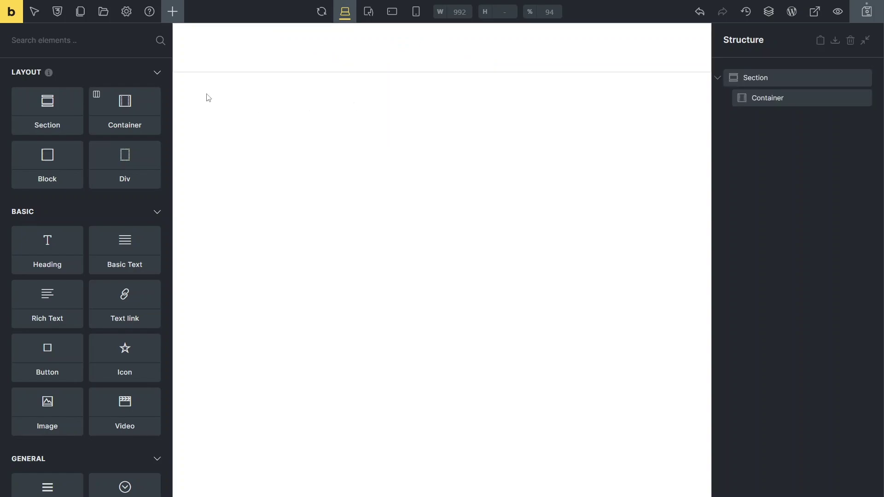
{"action": "left_click", "coordinate": [81, 41]}
{"action": "type", "text": "dynamic"}
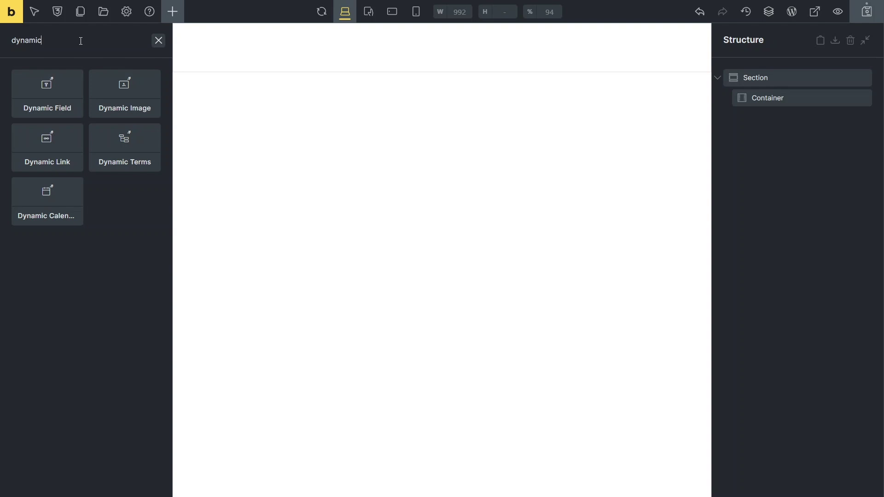
{"action": "type", "text": " c"}
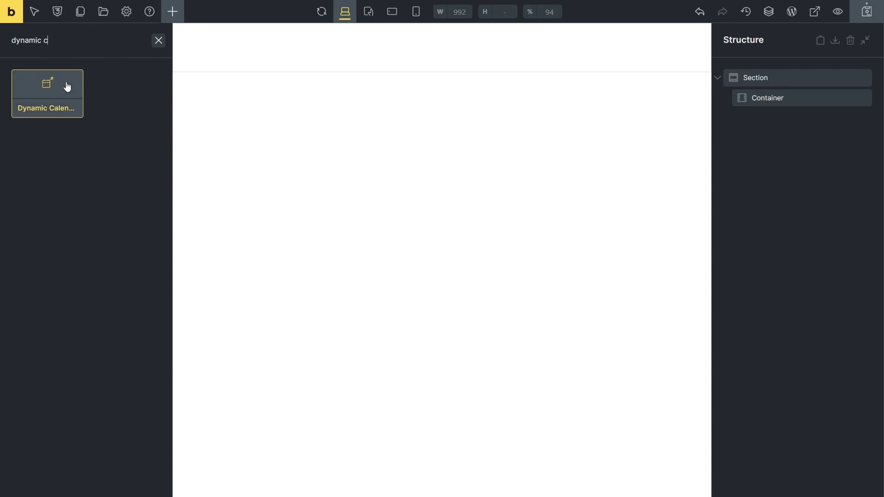
{"action": "left_click_drag", "start_coordinate": [63, 89], "coordinate": [211, 47]}
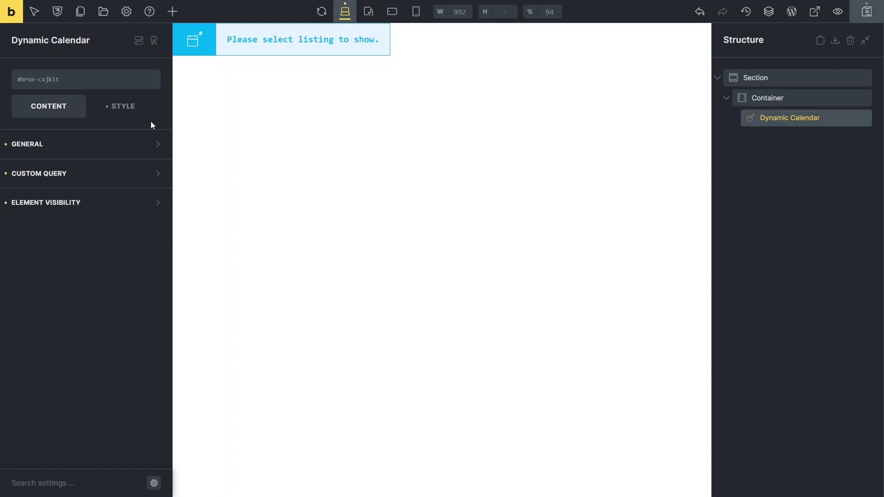
{"action": "left_click", "coordinate": [135, 146]}
Use Enetns Listing, group by custom field 'date', and allow multi-day events ending on 'end-date'.
{"action": "left_click", "coordinate": [153, 177]}
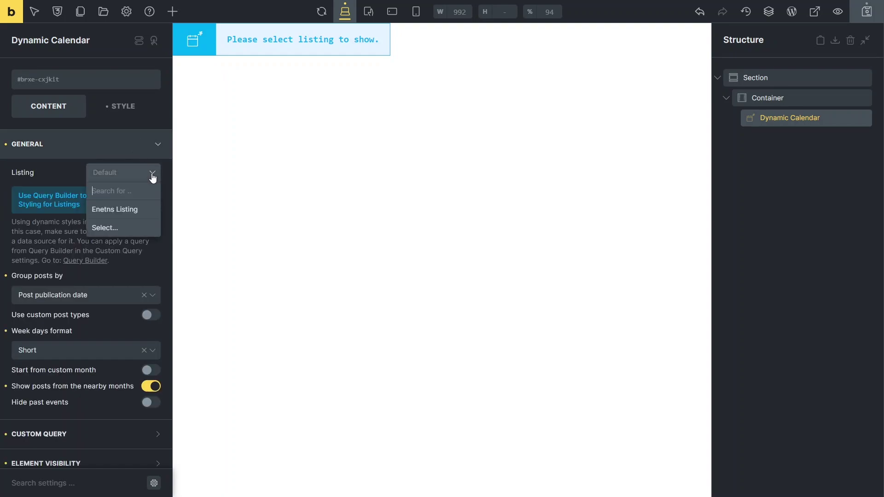
{"action": "left_click", "coordinate": [126, 214]}
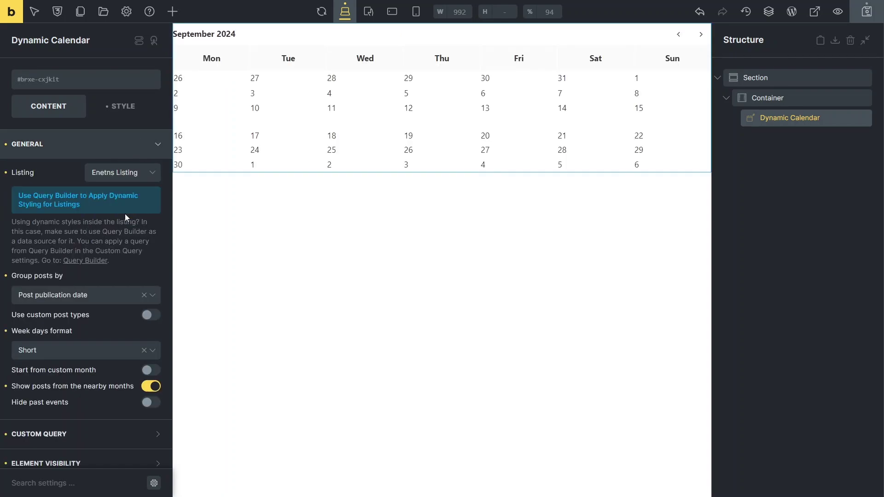
{"action": "left_click", "coordinate": [115, 300]}
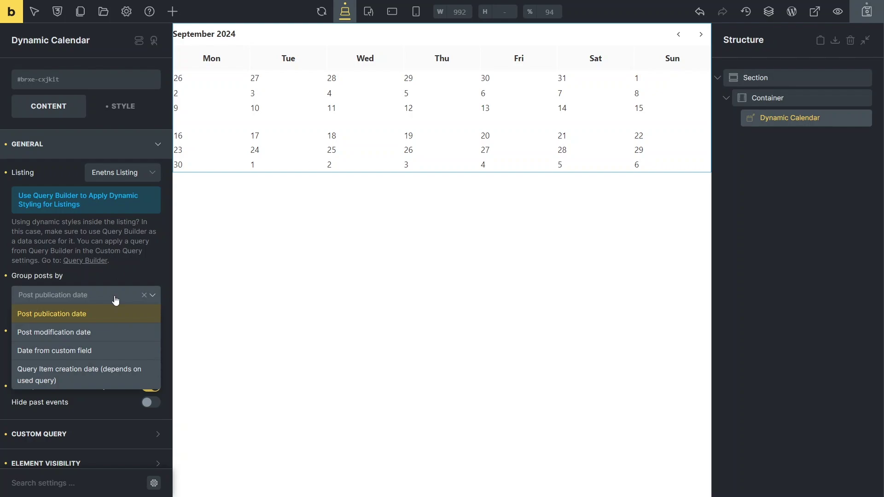
{"action": "left_click", "coordinate": [87, 357]}
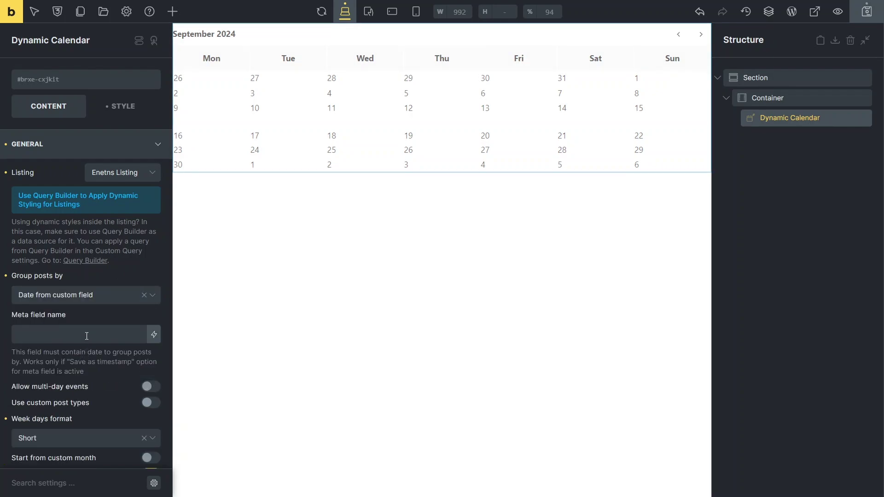
{"action": "left_click", "coordinate": [87, 335]}
{"action": "type", "text": "date"}
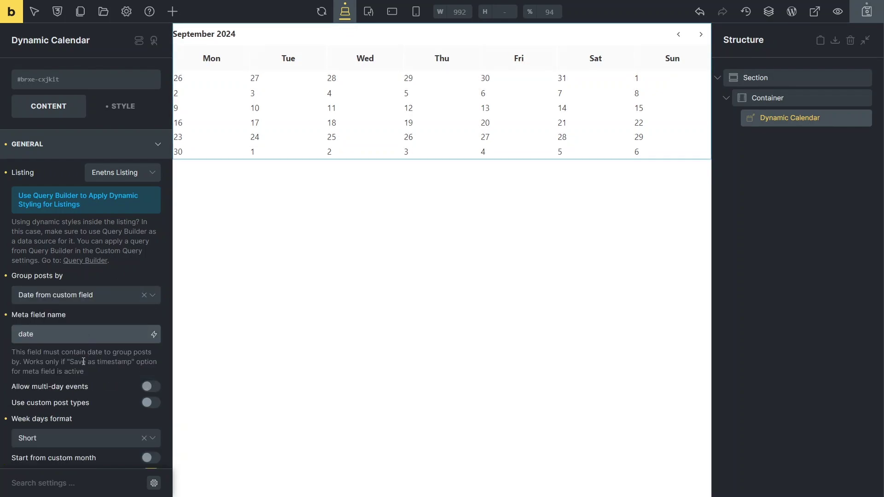
{"action": "left_click", "coordinate": [87, 362]}
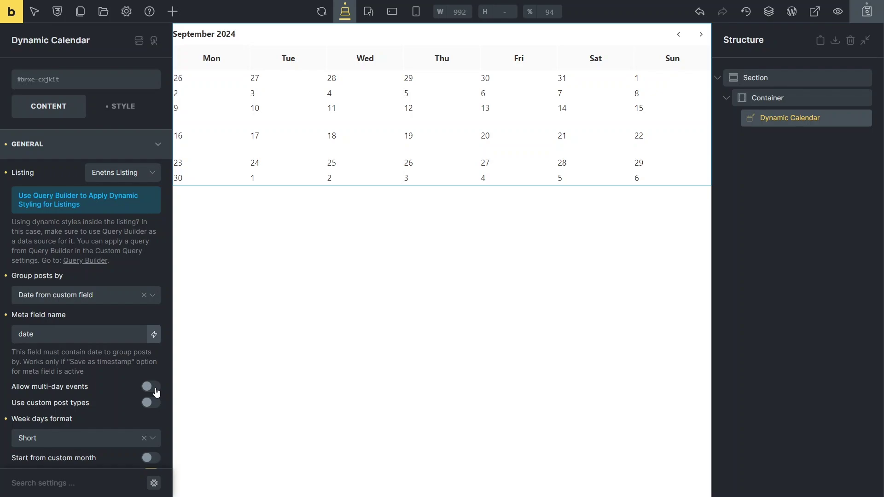
{"action": "left_click", "coordinate": [151, 387]}
{"action": "left_click", "coordinate": [94, 422]}
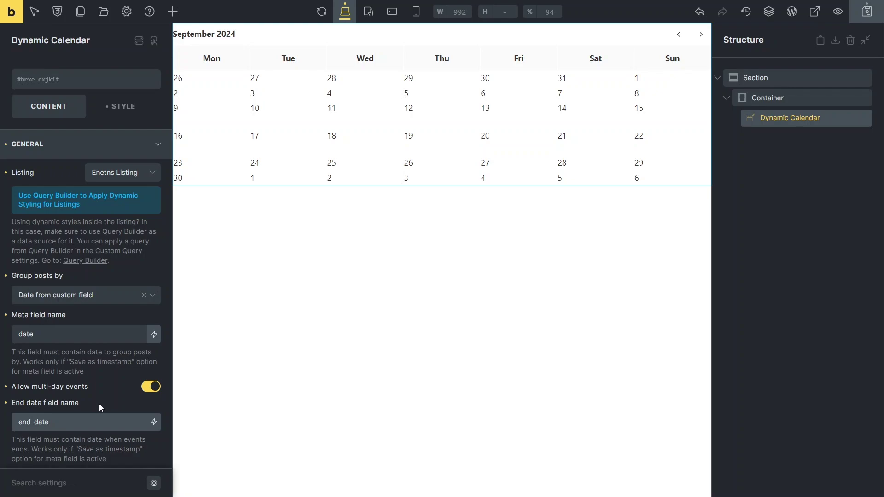
{"action": "scroll", "coordinate": [99, 404], "scroll_direction": "down", "scroll_amount": 3}
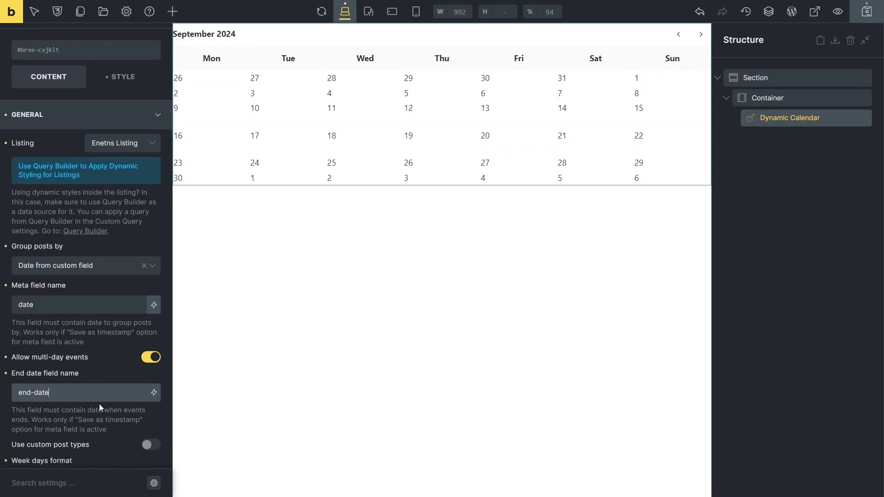
{"action": "scroll", "coordinate": [100, 409], "scroll_direction": "down", "scroll_amount": 2}
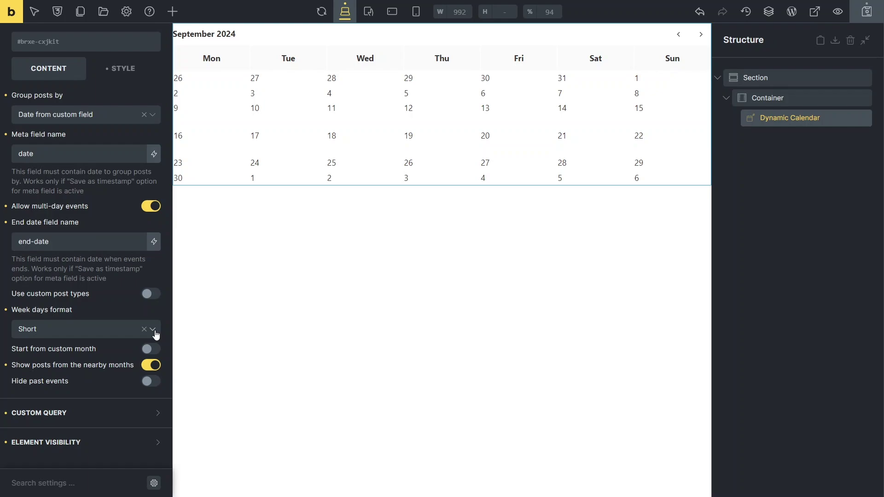
Keep short weekday names and leave 'Start from custom month' switched off.
{"action": "left_click", "coordinate": [153, 332]}
{"action": "left_click", "coordinate": [134, 351]}
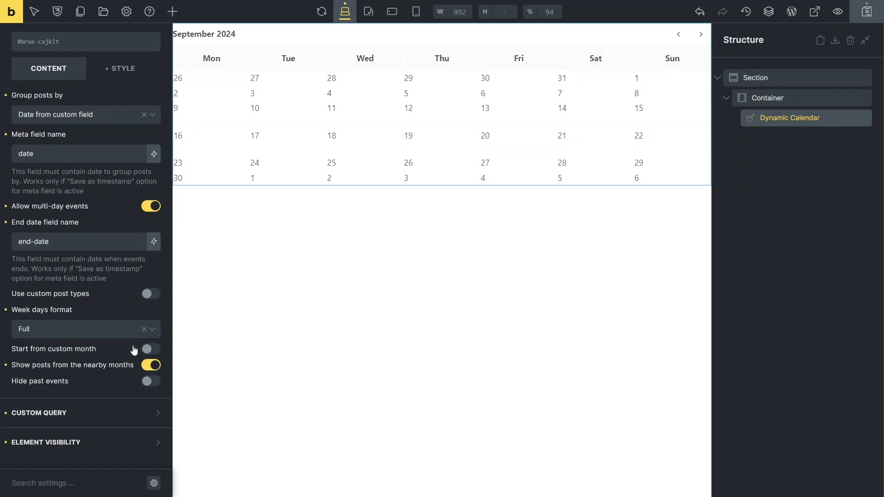
{"action": "left_click", "coordinate": [153, 330]}
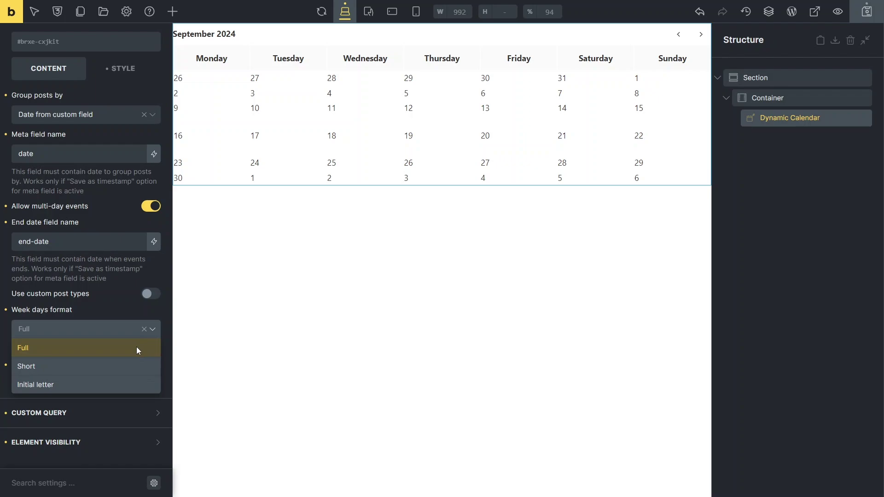
{"action": "left_click", "coordinate": [115, 369]}
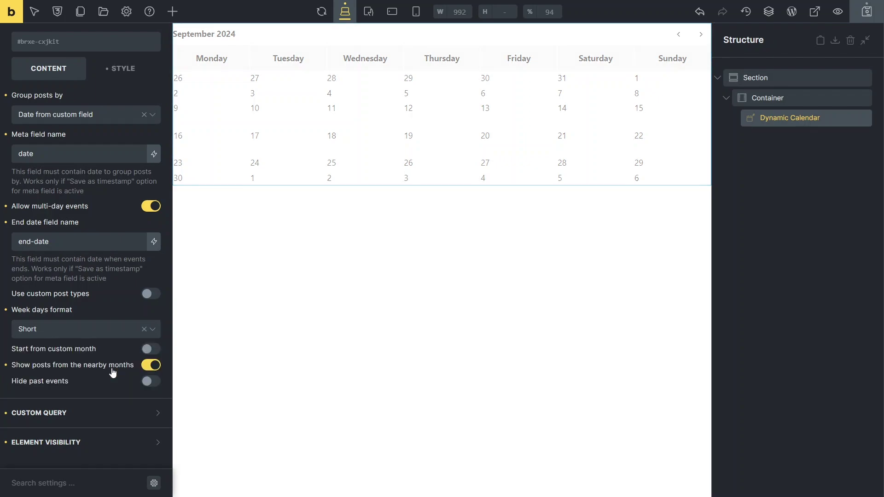
{"action": "left_click", "coordinate": [151, 349]}
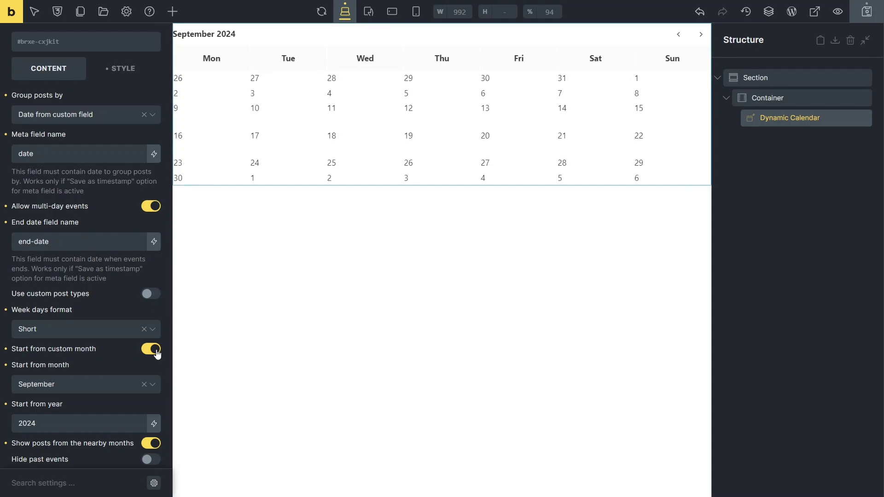
{"action": "left_click", "coordinate": [156, 352]}
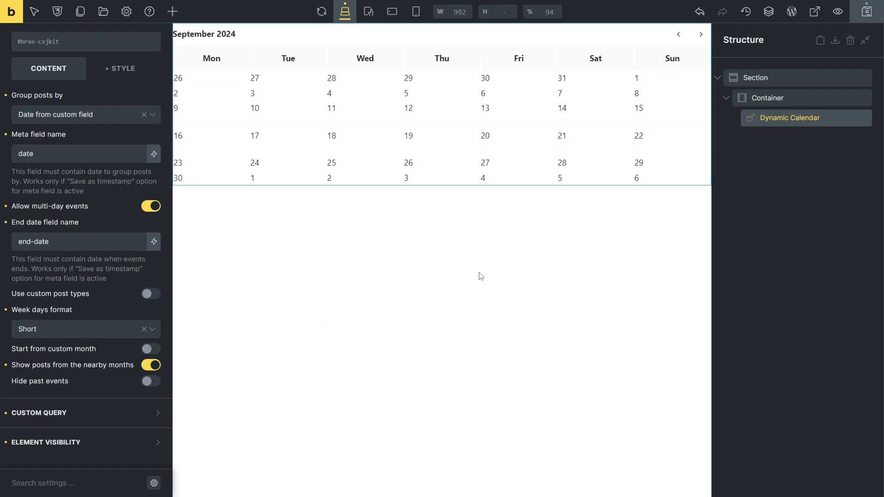
Return from the calendar preview to the Bricks builder.
{"action": "left_click", "coordinate": [839, 12]}
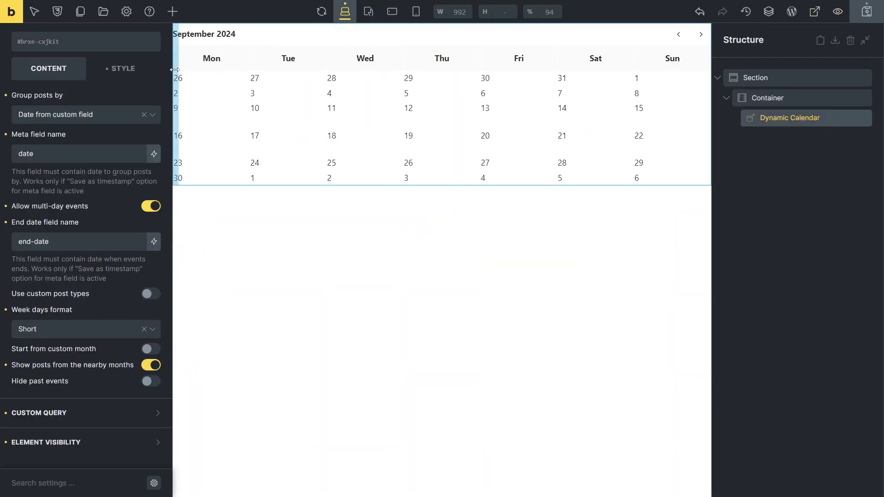
Give the calendar day cells a linked solid border of width 1.
{"action": "left_click", "coordinate": [153, 78]}
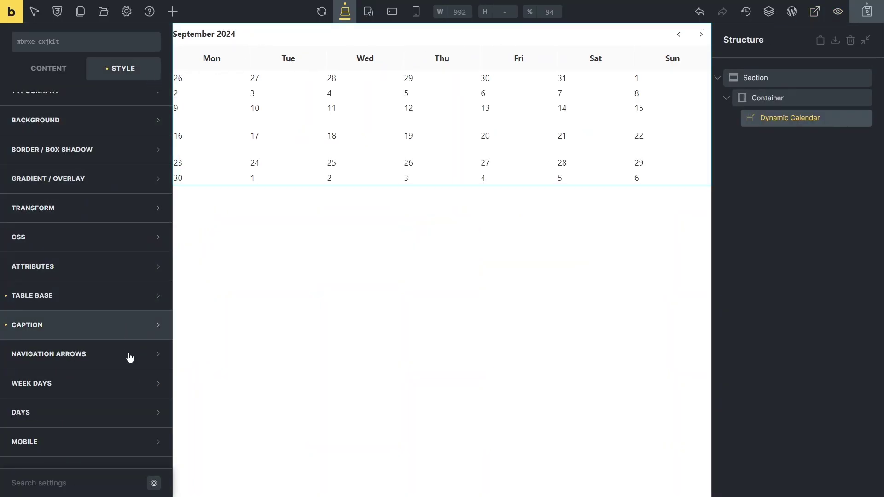
{"action": "left_click", "coordinate": [142, 418]}
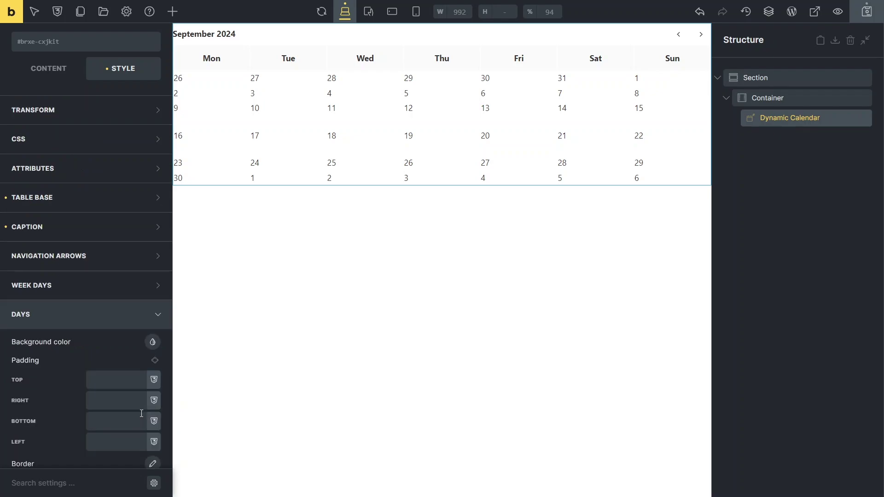
{"action": "scroll", "coordinate": [142, 413], "scroll_direction": "down", "scroll_amount": 2}
{"action": "left_click", "coordinate": [152, 370]}
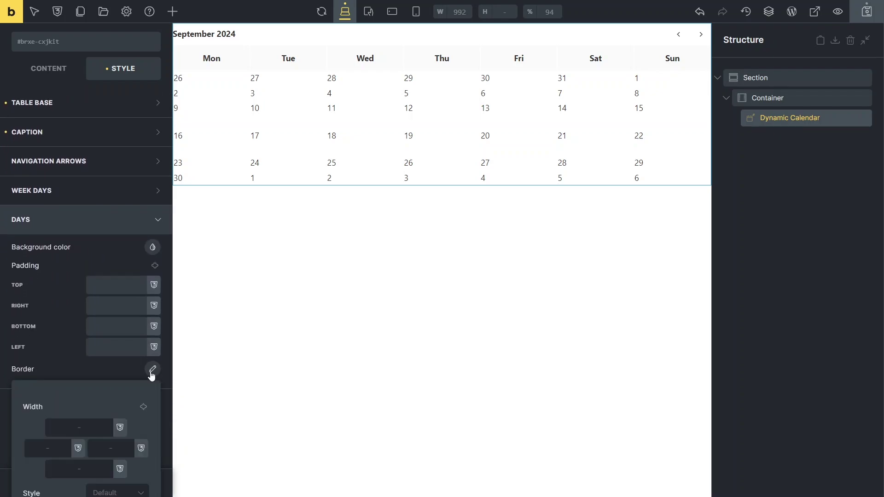
{"action": "left_click", "coordinate": [144, 407]}
{"action": "left_click", "coordinate": [102, 427]}
{"action": "type", "text": "1"}
{"action": "scroll", "coordinate": [102, 426], "scroll_direction": "down", "scroll_amount": 1}
{"action": "scroll", "coordinate": [103, 426], "scroll_direction": "down", "scroll_amount": 2}
{"action": "left_click", "coordinate": [121, 359]}
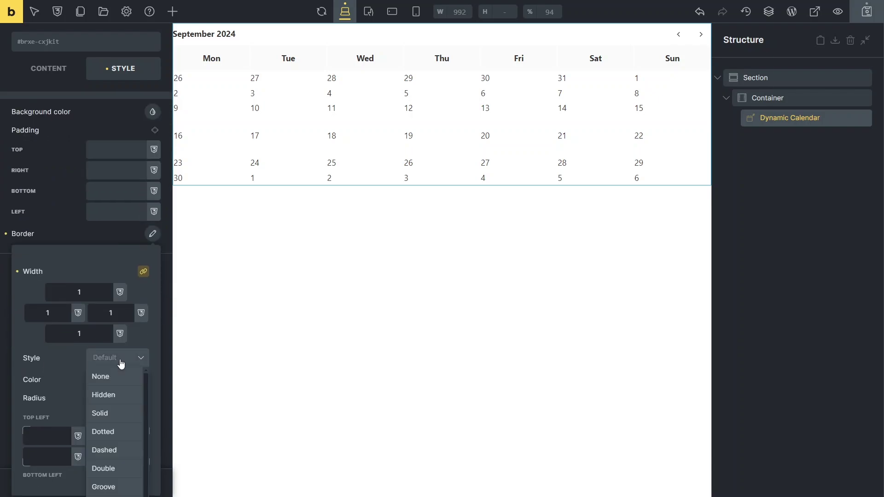
{"action": "left_click", "coordinate": [102, 414]}
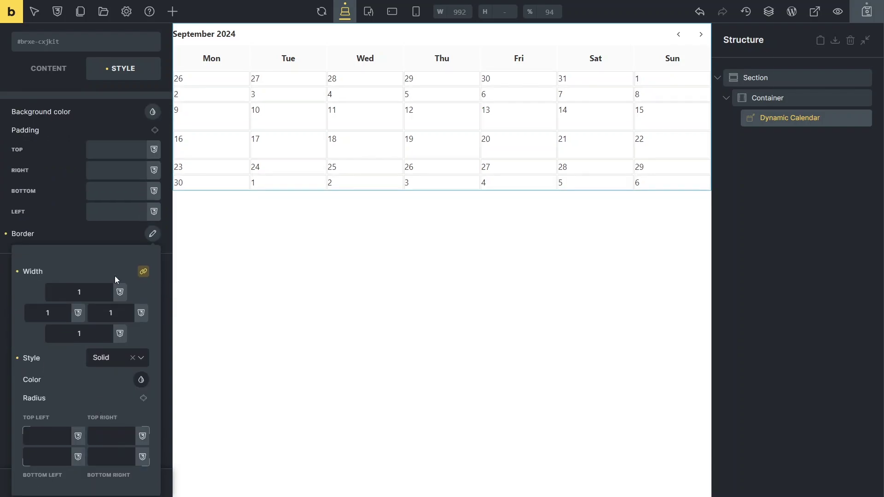
{"action": "scroll", "coordinate": [115, 228], "scroll_direction": "up", "scroll_amount": 2}
{"action": "left_click", "coordinate": [156, 190]}
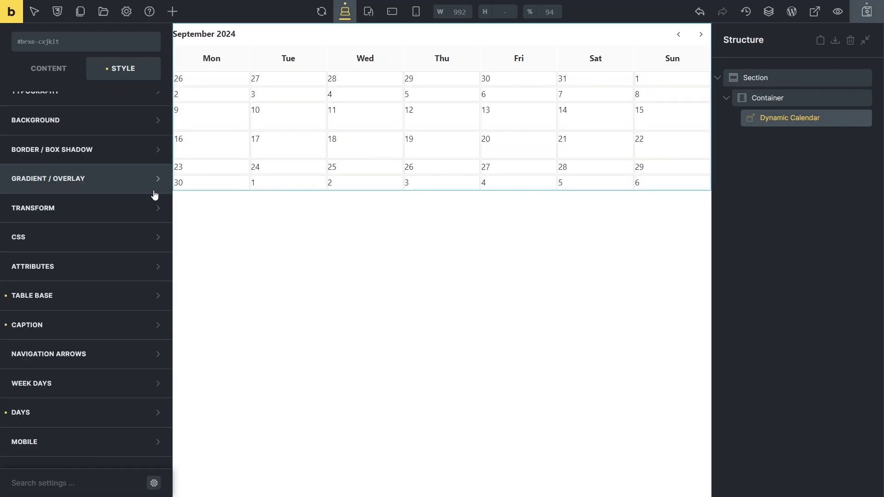
Set the calendar's table base layout to Collapse.
{"action": "left_click", "coordinate": [138, 295]}
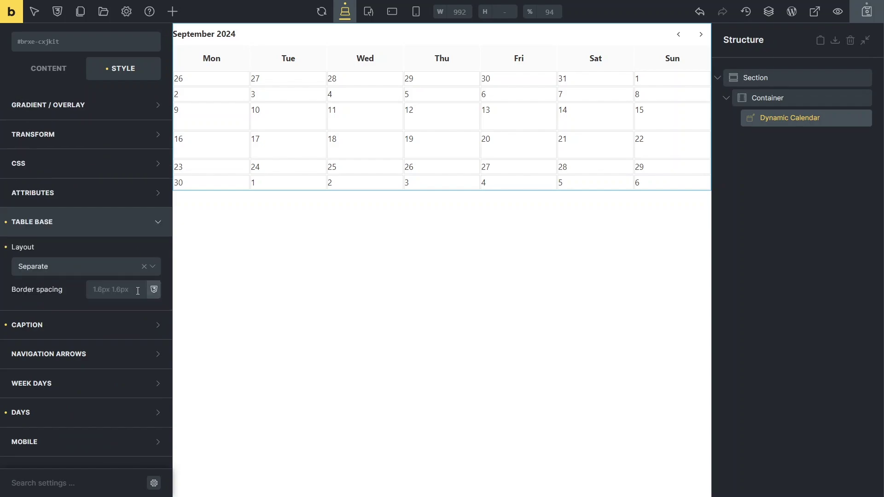
{"action": "left_click", "coordinate": [154, 271]}
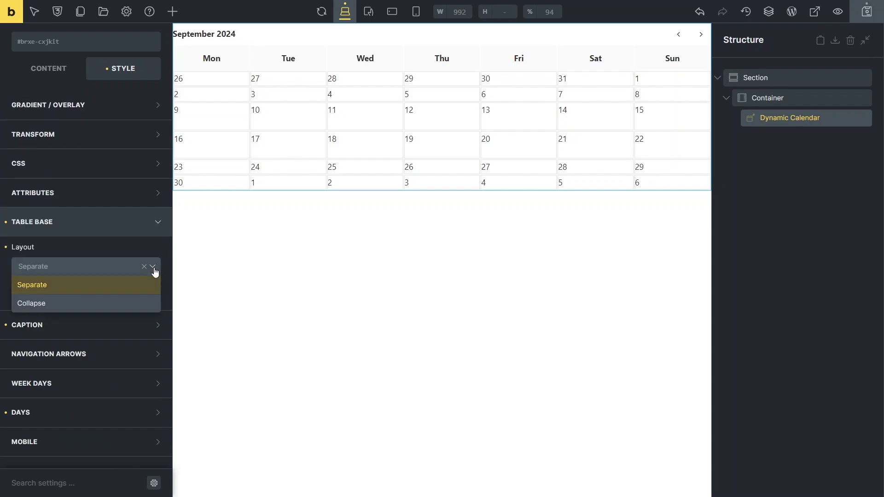
{"action": "left_click", "coordinate": [131, 304]}
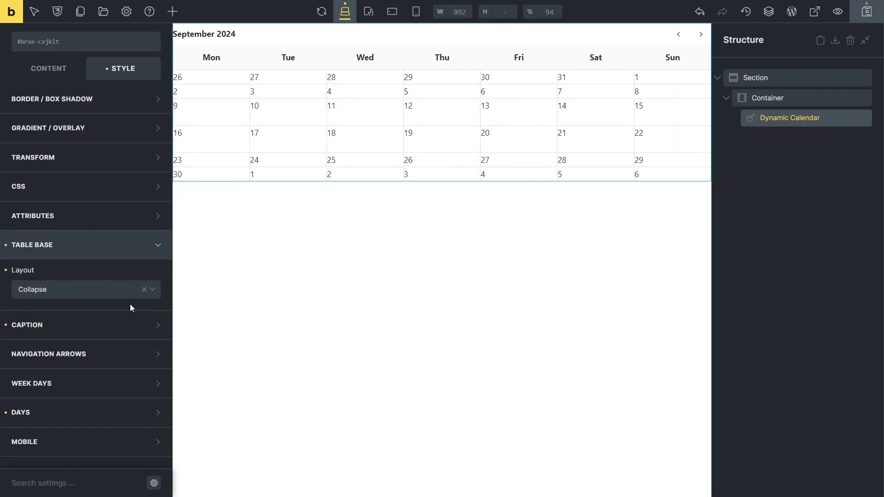
Link the event-day padding values and set all four sides to 5.
{"action": "left_click", "coordinate": [155, 416]}
{"action": "scroll", "coordinate": [155, 418], "scroll_direction": "down", "scroll_amount": 8}
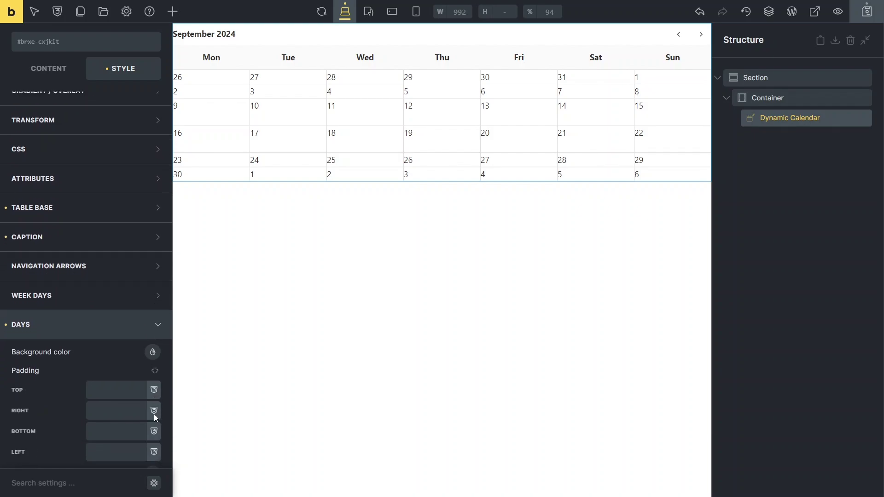
{"action": "scroll", "coordinate": [155, 418], "scroll_direction": "down", "scroll_amount": 5}
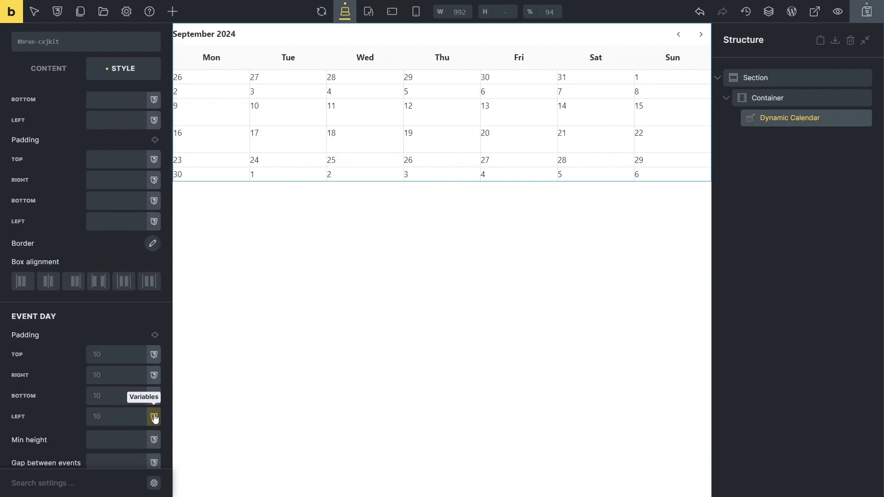
{"action": "left_click", "coordinate": [155, 335]}
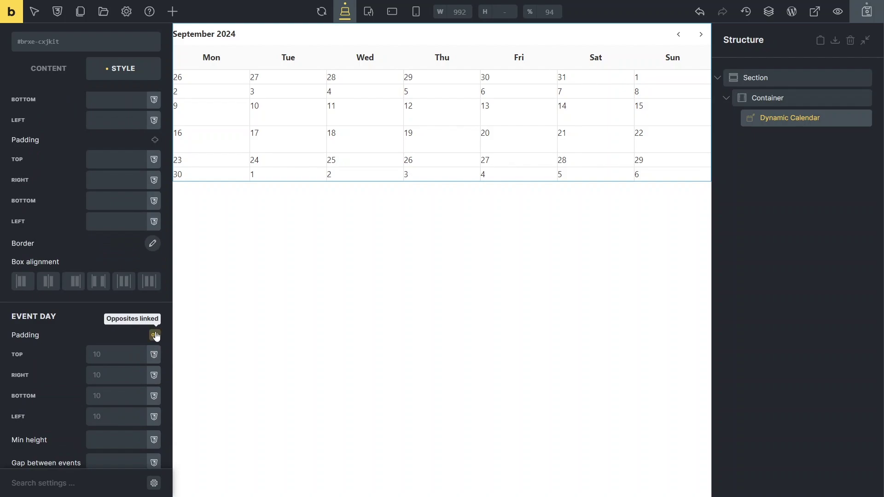
{"action": "left_click", "coordinate": [156, 336]}
{"action": "left_click", "coordinate": [129, 353]}
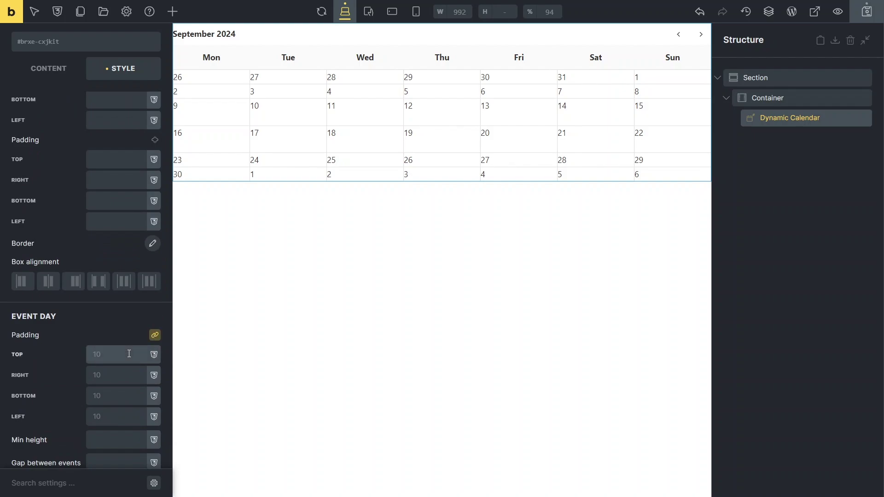
{"action": "type", "text": "5"}
Give the calendar's date labels a left margin of 10.
{"action": "scroll", "coordinate": [113, 246], "scroll_direction": "up", "scroll_amount": 2}
{"action": "scroll", "coordinate": [112, 246], "scroll_direction": "down", "scroll_amount": 6}
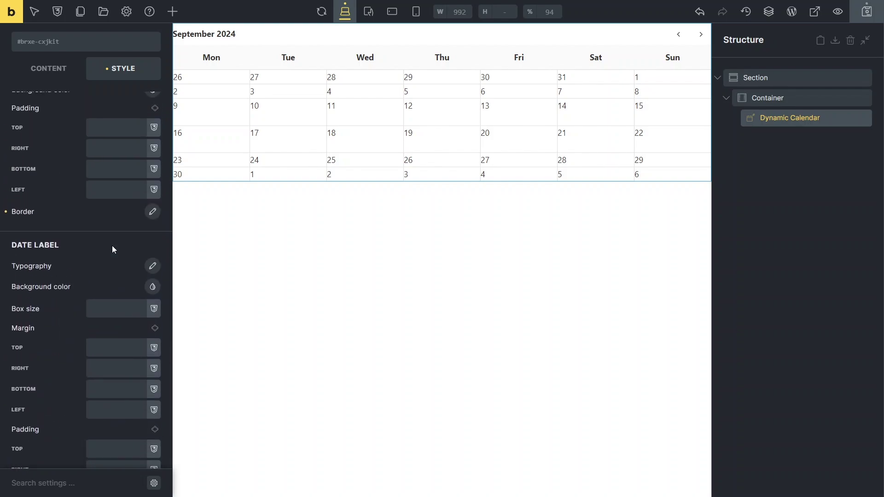
{"action": "left_click", "coordinate": [98, 410]}
{"action": "type", "text": "10"}
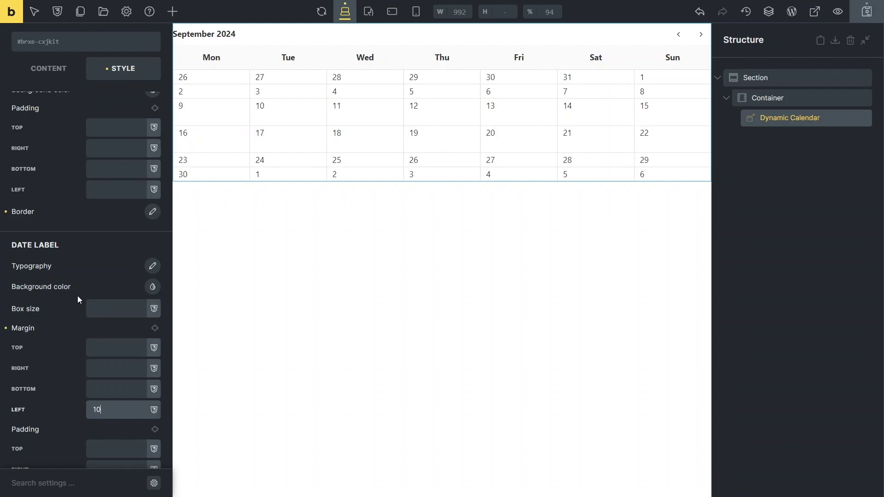
{"action": "scroll", "coordinate": [90, 259], "scroll_direction": "up", "scroll_amount": 4}
Give the weekday header row a medium-grey background, then lighten it with the Lightness slider.
{"action": "scroll", "coordinate": [90, 258], "scroll_direction": "up", "scroll_amount": 4}
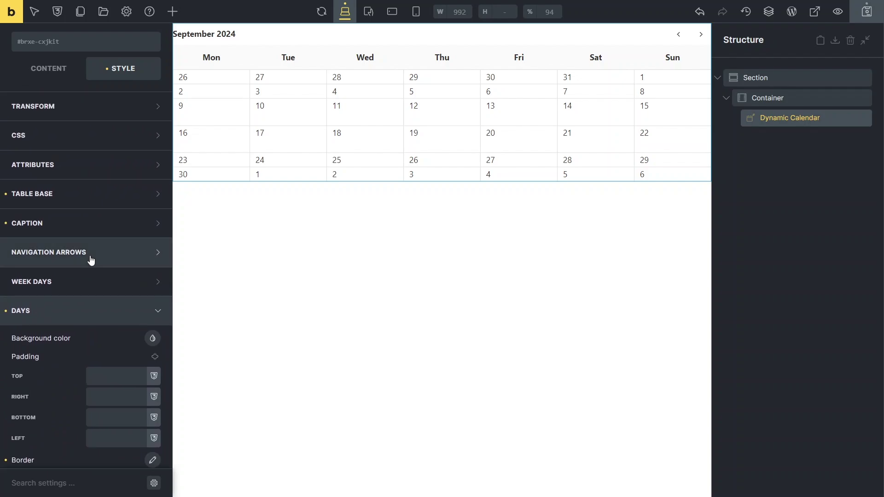
{"action": "left_click", "coordinate": [98, 427]}
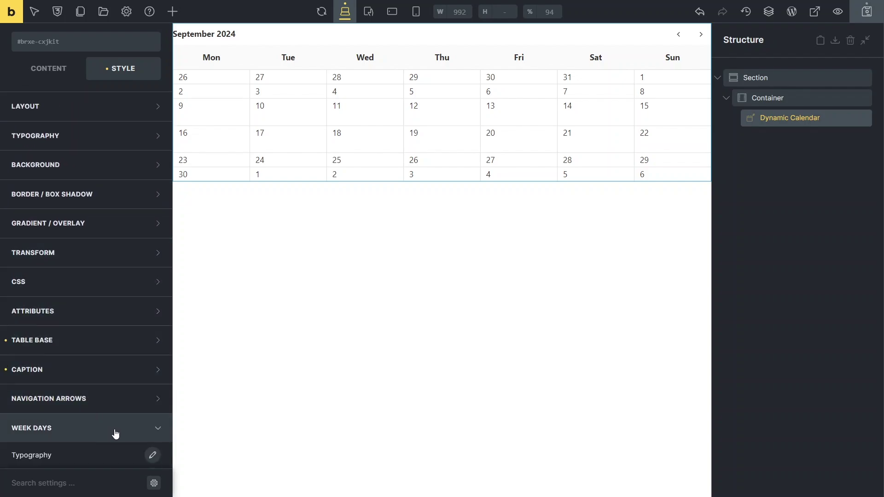
{"action": "scroll", "coordinate": [150, 458], "scroll_direction": "down", "scroll_amount": 1}
{"action": "scroll", "coordinate": [151, 459], "scroll_direction": "down", "scroll_amount": 1}
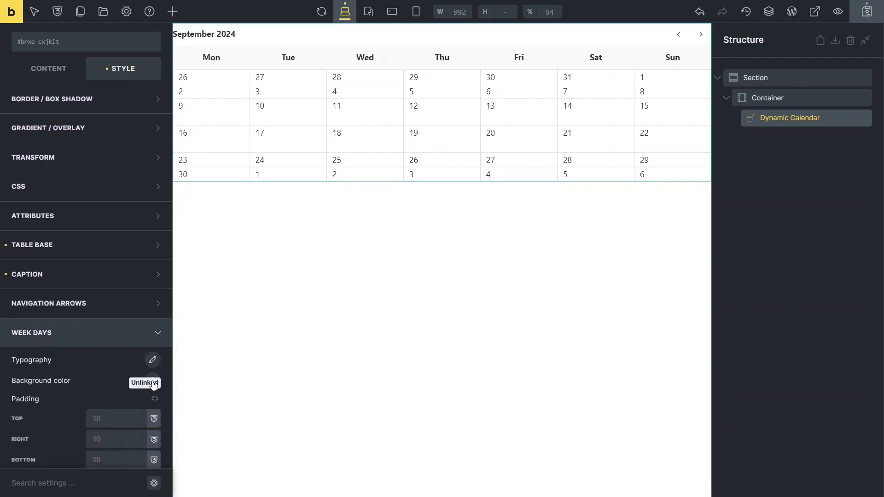
{"action": "left_click", "coordinate": [153, 380]}
{"action": "left_click", "coordinate": [61, 407]}
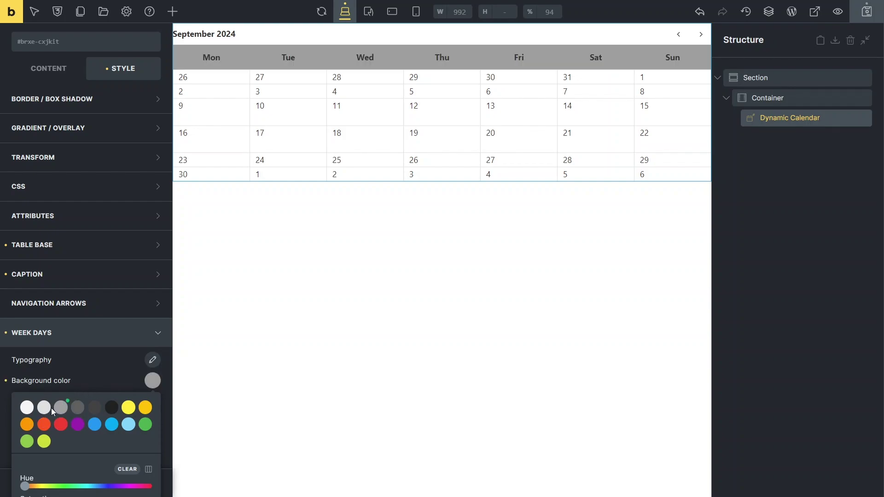
{"action": "left_click", "coordinate": [44, 408]}
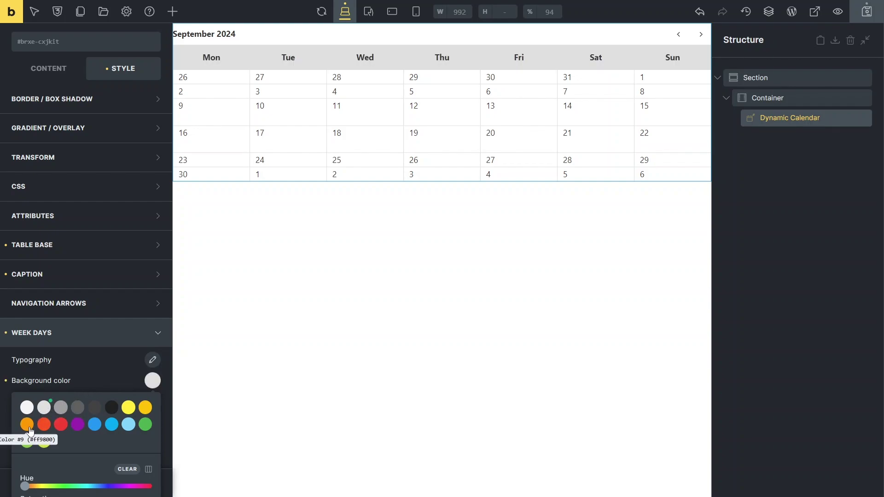
{"action": "left_click", "coordinate": [27, 441]}
{"action": "left_click", "coordinate": [28, 425]}
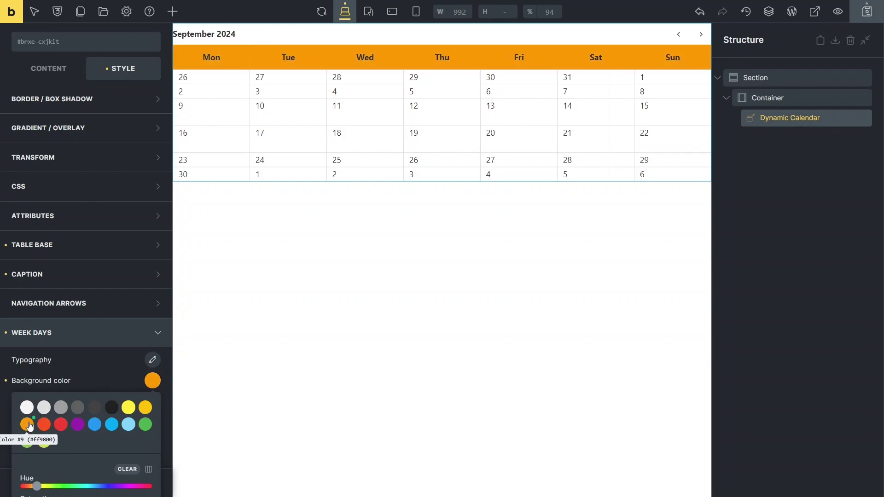
{"action": "left_click", "coordinate": [61, 407]}
{"action": "scroll", "coordinate": [62, 438], "scroll_direction": "down", "scroll_amount": 1}
{"action": "scroll", "coordinate": [62, 437], "scroll_direction": "down", "scroll_amount": 1}
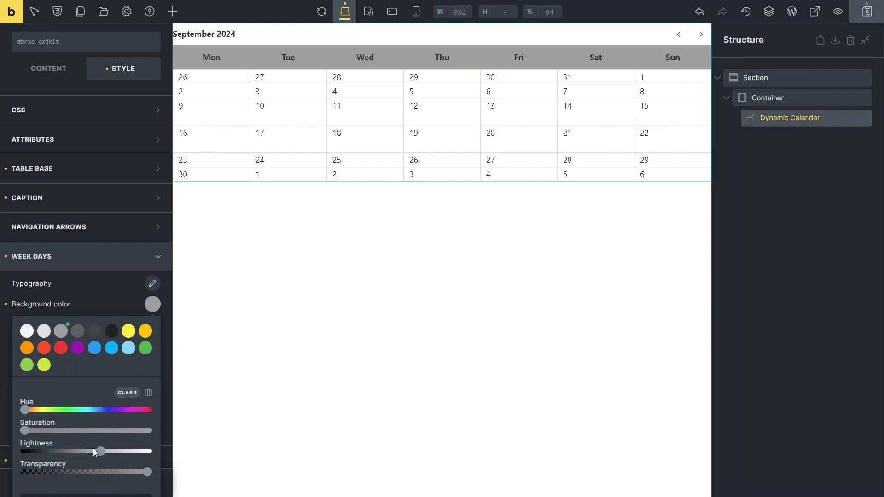
{"action": "left_click_drag", "start_coordinate": [103, 456], "coordinate": [143, 455]}
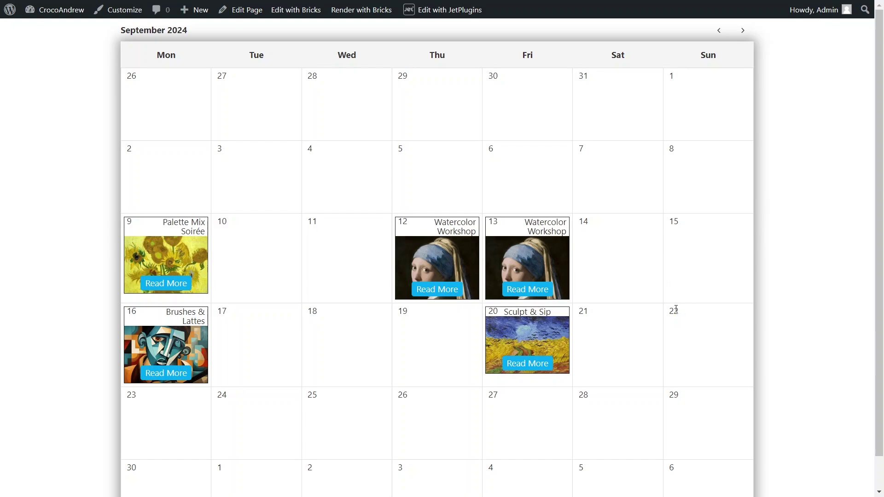
Bring up the Sculpt & Sip event's description tooltip on the live front-end calendar.
{"action": "mouse_move", "coordinate": [564, 341]}
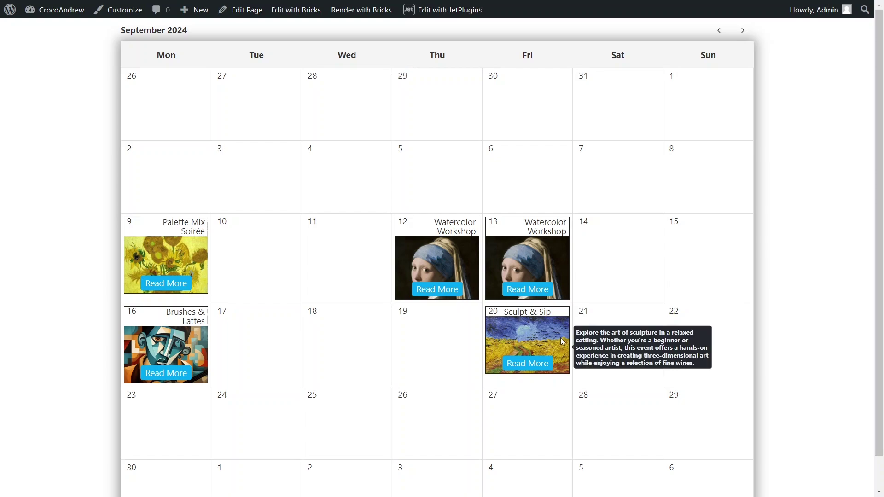